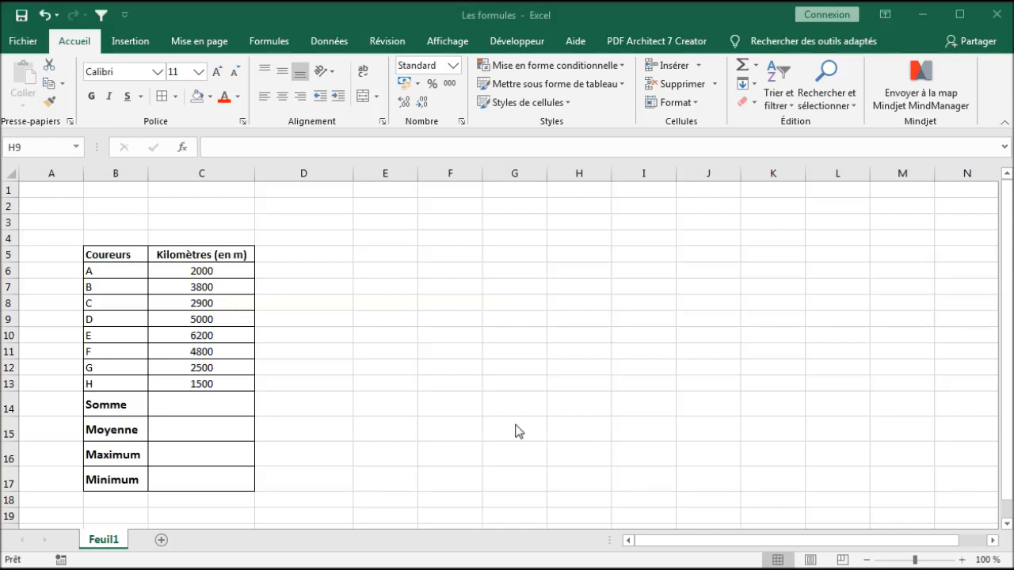
- View the available AutoSum functions and the full Insert Function dialog, closing it without inserting anything
{"action": "left_click", "coordinate": [402, 300]}
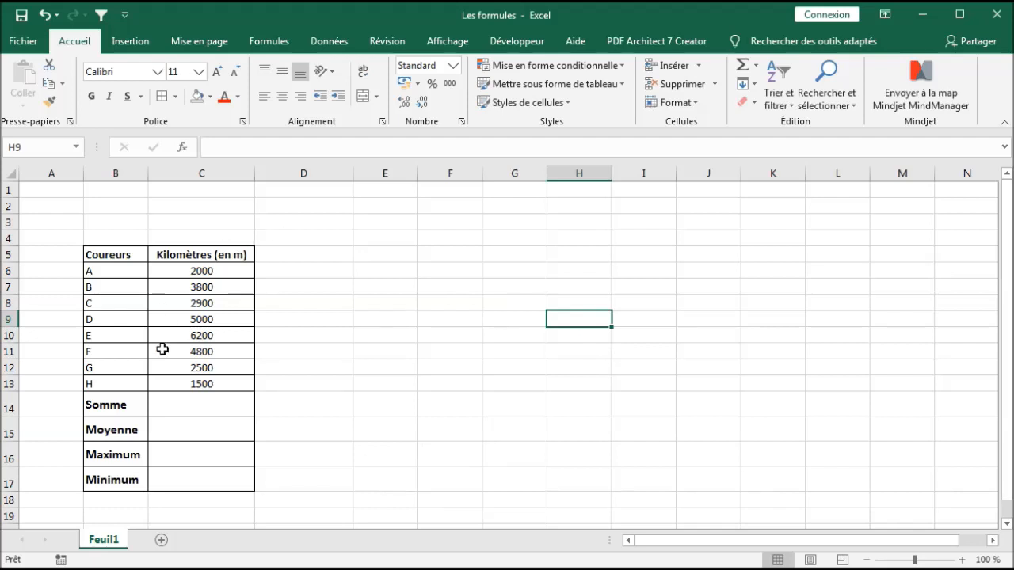
{"action": "scroll", "coordinate": [236, 363], "scroll_direction": "down", "scroll_amount": 1}
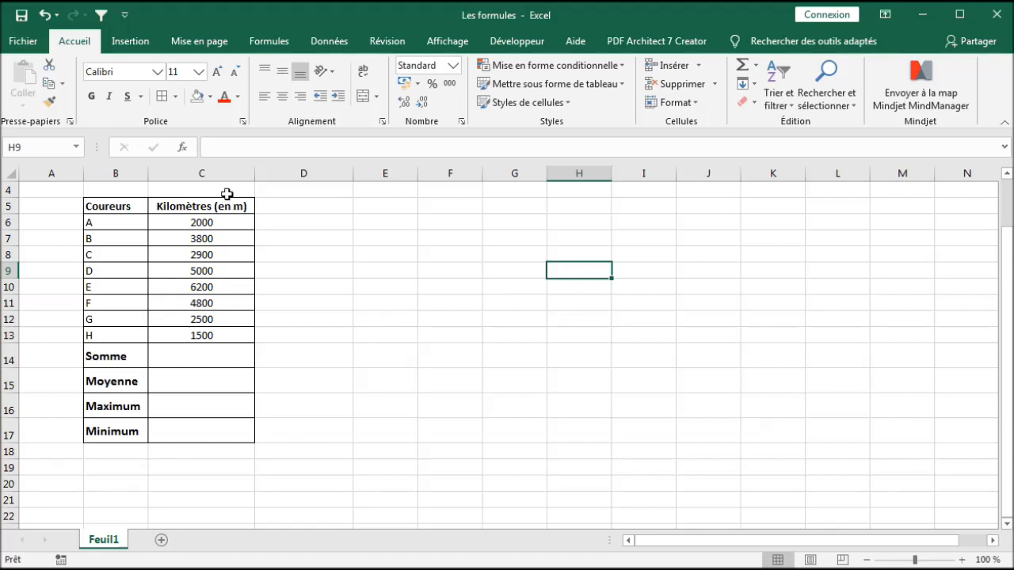
{"action": "left_click", "coordinate": [283, 42]}
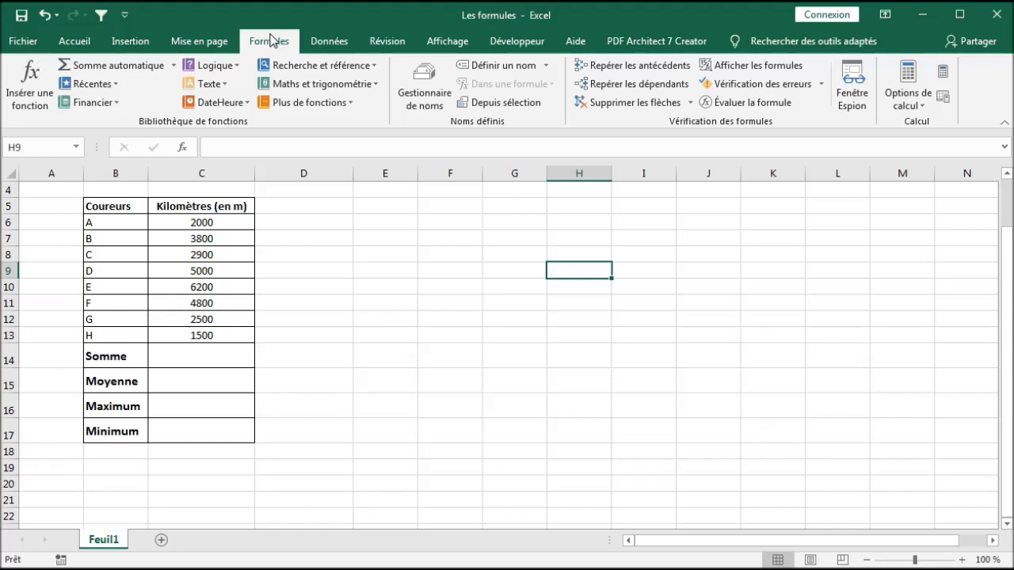
{"action": "left_click", "coordinate": [79, 49]}
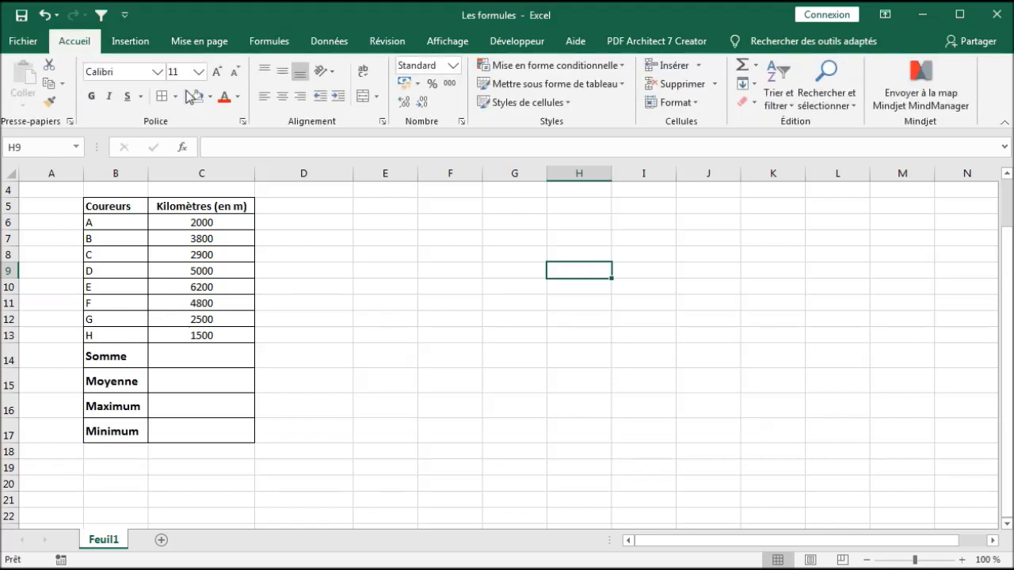
{"action": "left_click", "coordinate": [757, 67]}
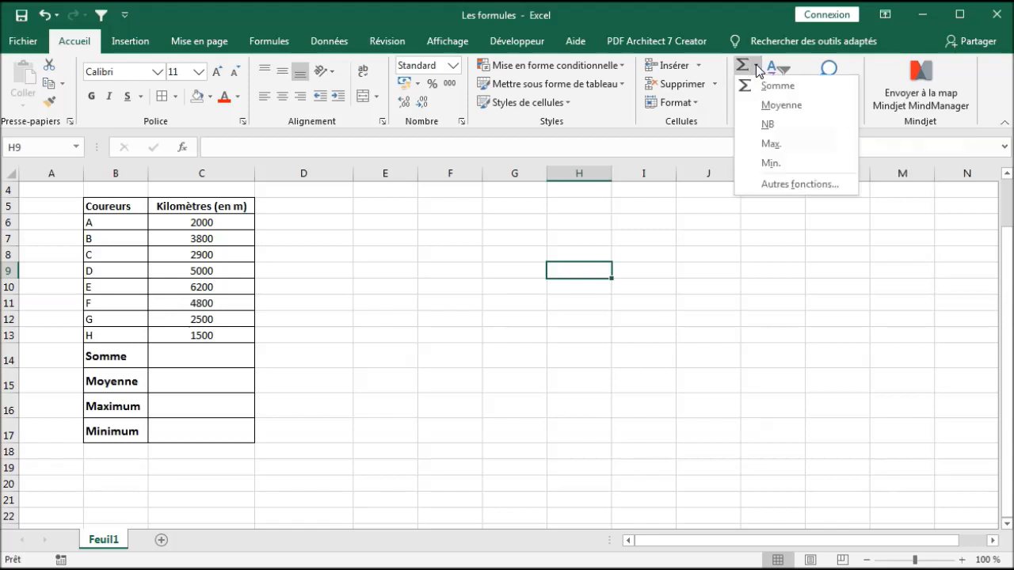
{"action": "left_click", "coordinate": [802, 185]}
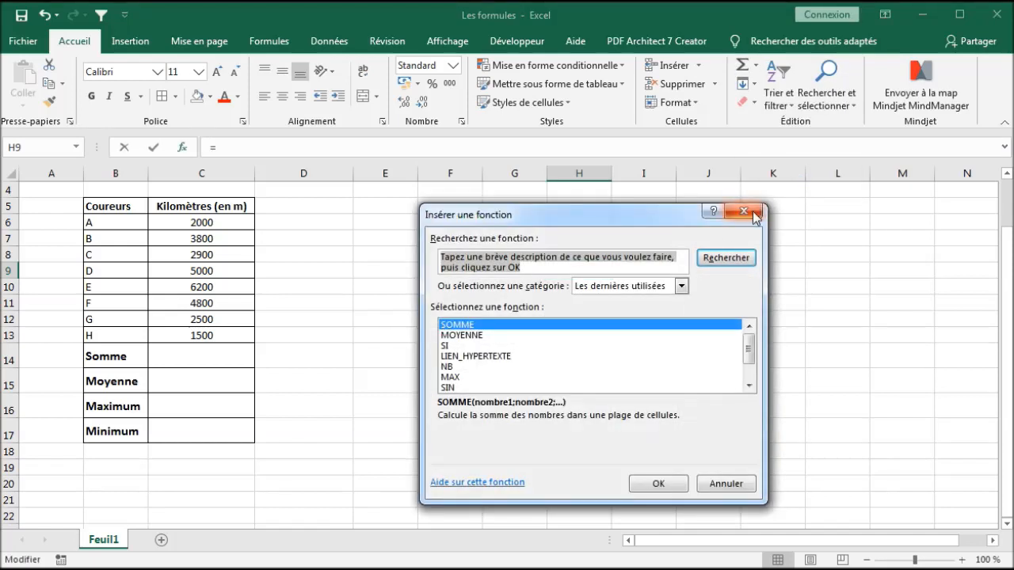
{"action": "key", "text": "Escape"}
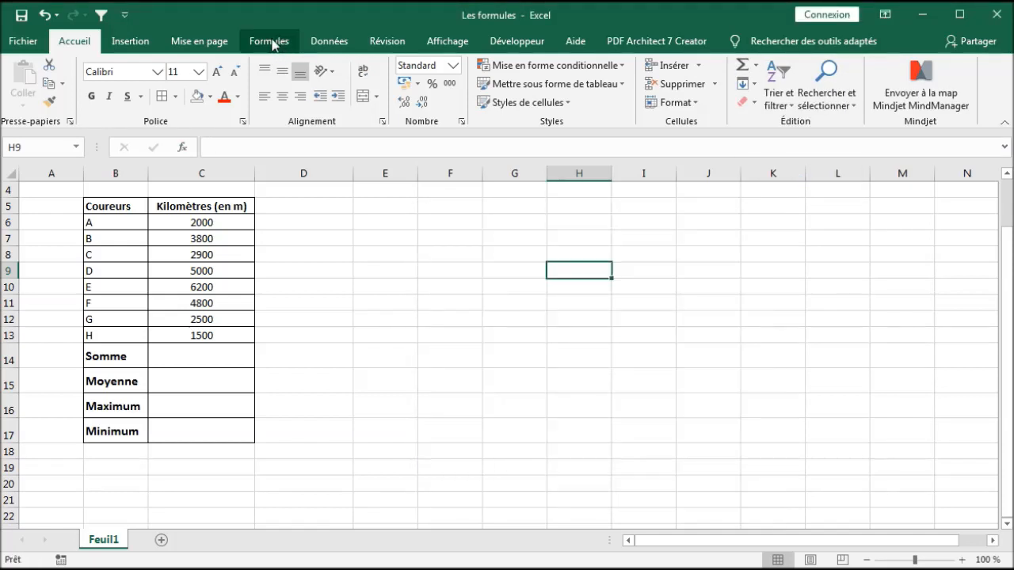
- Reopen the Insert Function dialog from the formula library and list the functions in the Toutes category
{"action": "left_click", "coordinate": [274, 45]}
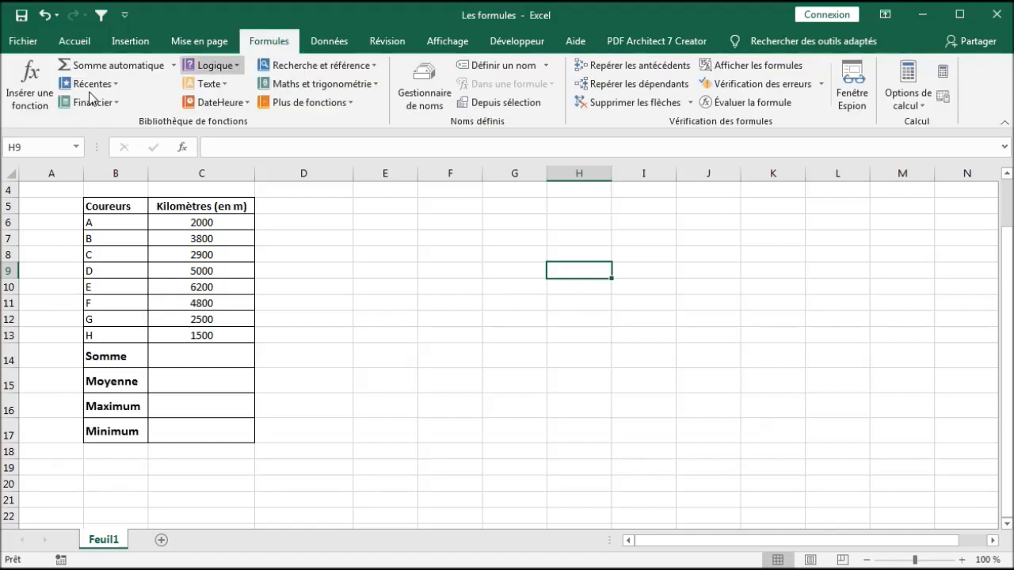
{"action": "left_click", "coordinate": [173, 67]}
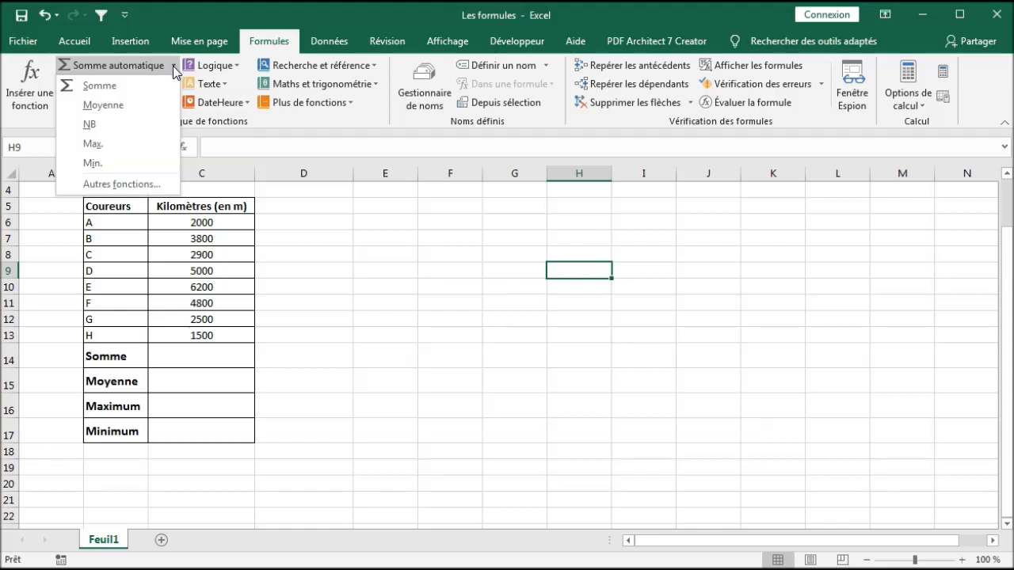
{"action": "left_click", "coordinate": [144, 185]}
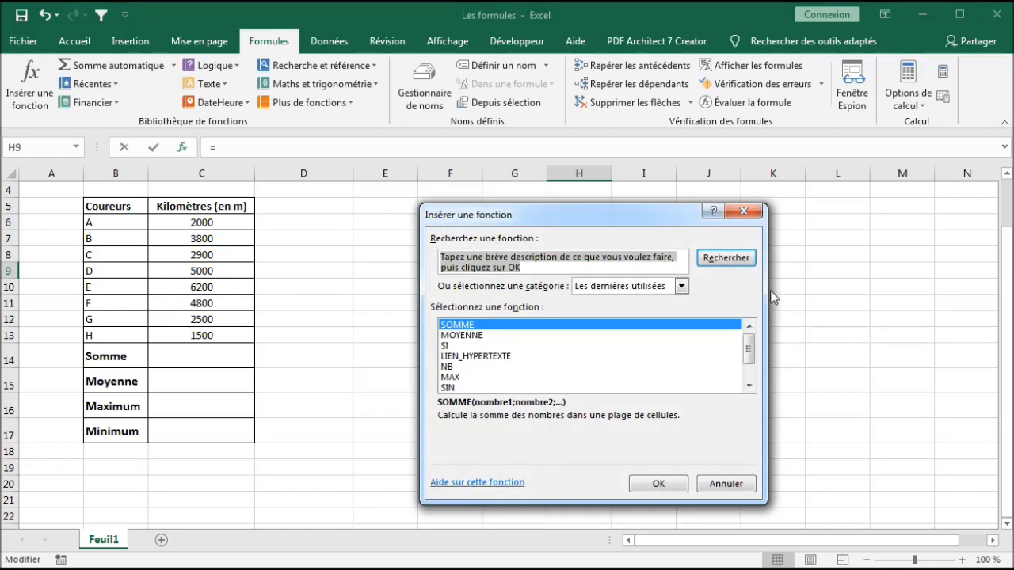
{"action": "left_click", "coordinate": [682, 286]}
{"action": "left_click", "coordinate": [654, 309]}
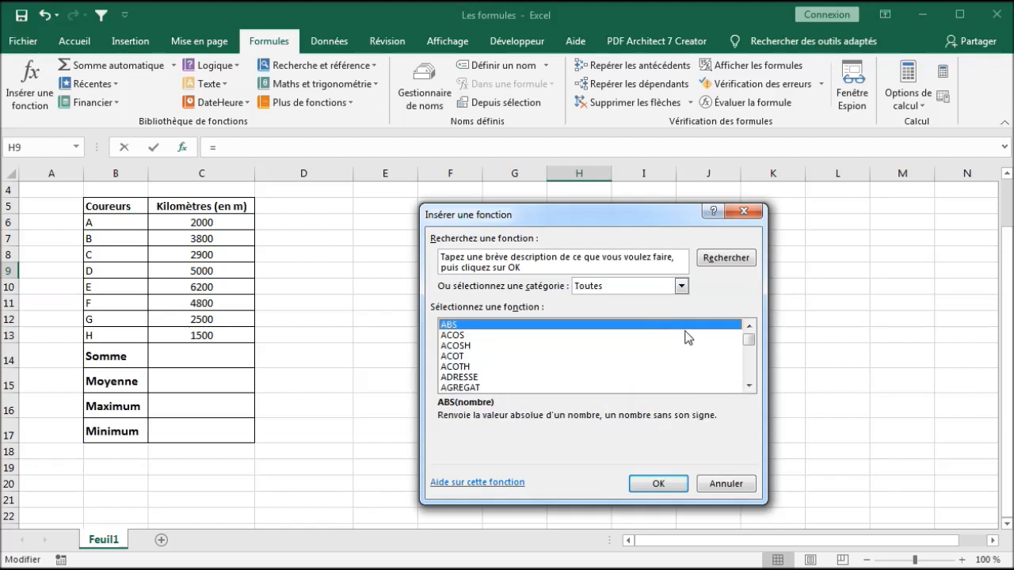
{"action": "mouse_move", "coordinate": [748, 335]}
{"action": "left_mouse_down"}
{"action": "mouse_move", "coordinate": [755, 381]}
{"action": "mouse_move", "coordinate": [753, 337]}
{"action": "left_mouse_up"}
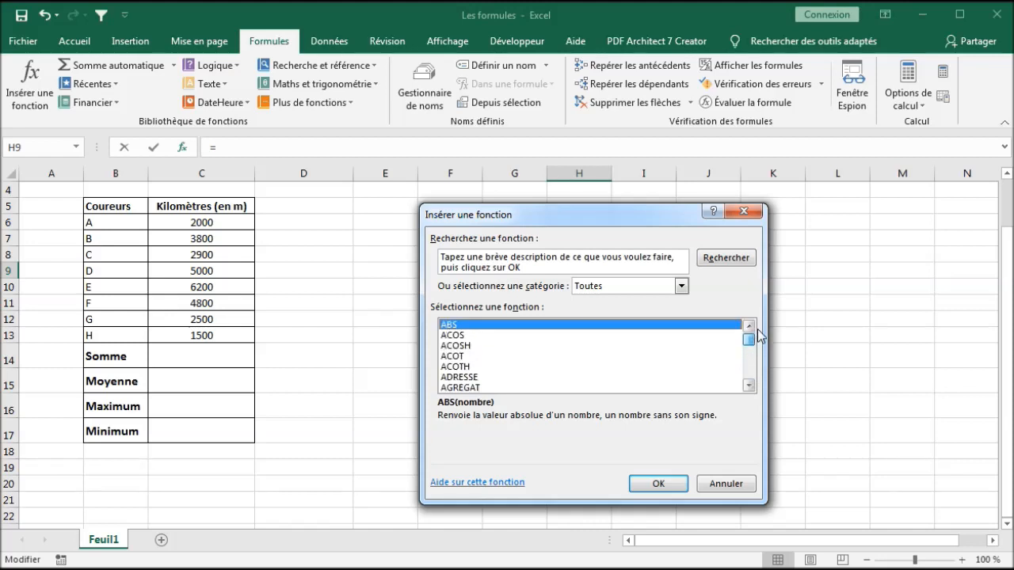
- Examine the Math et Trigo and Statistiques function categories and the remaining category names, closing the dialog without inserting a function
{"action": "left_click", "coordinate": [681, 286]}
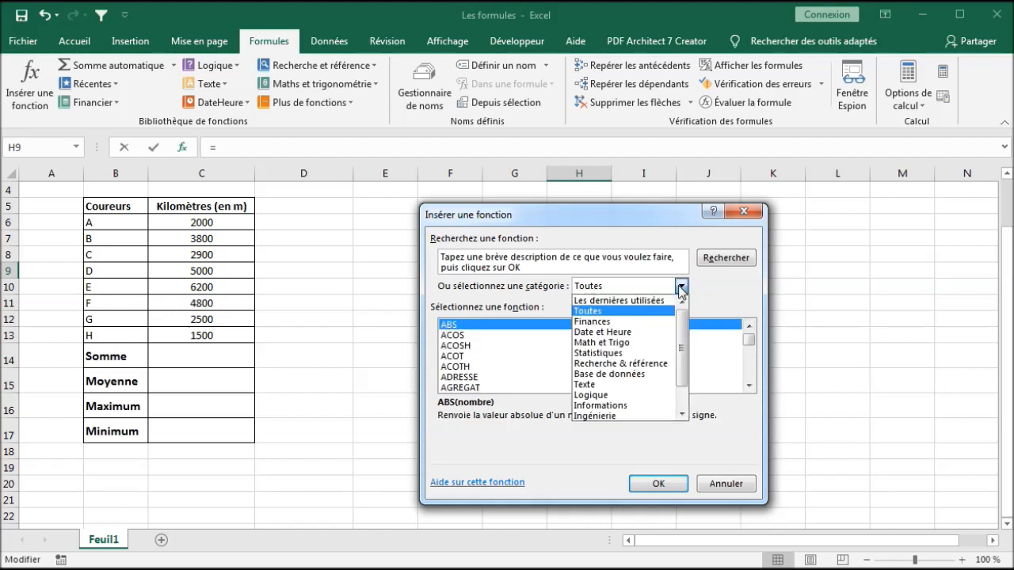
{"action": "left_click", "coordinate": [634, 343]}
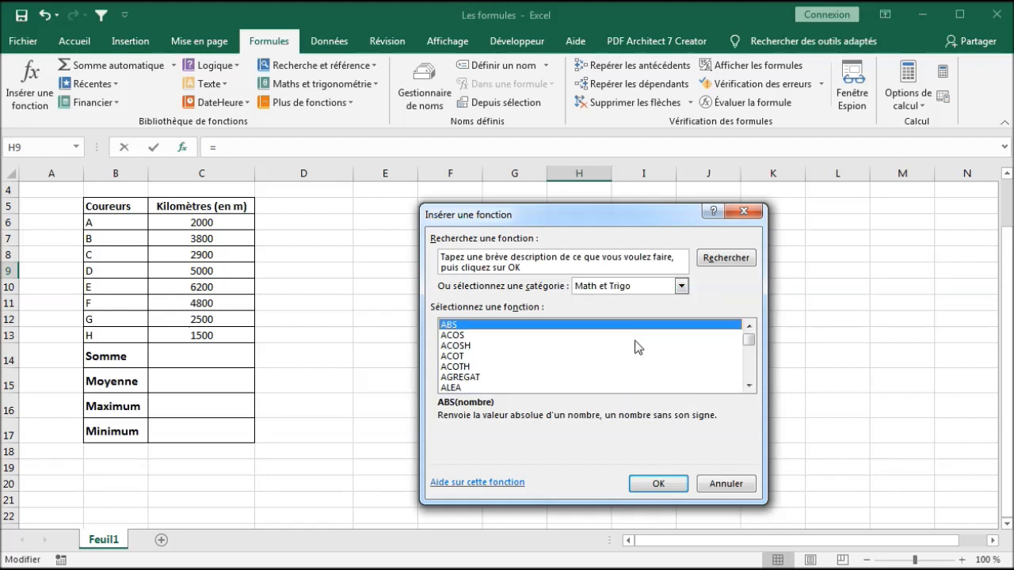
{"action": "left_click", "coordinate": [681, 286]}
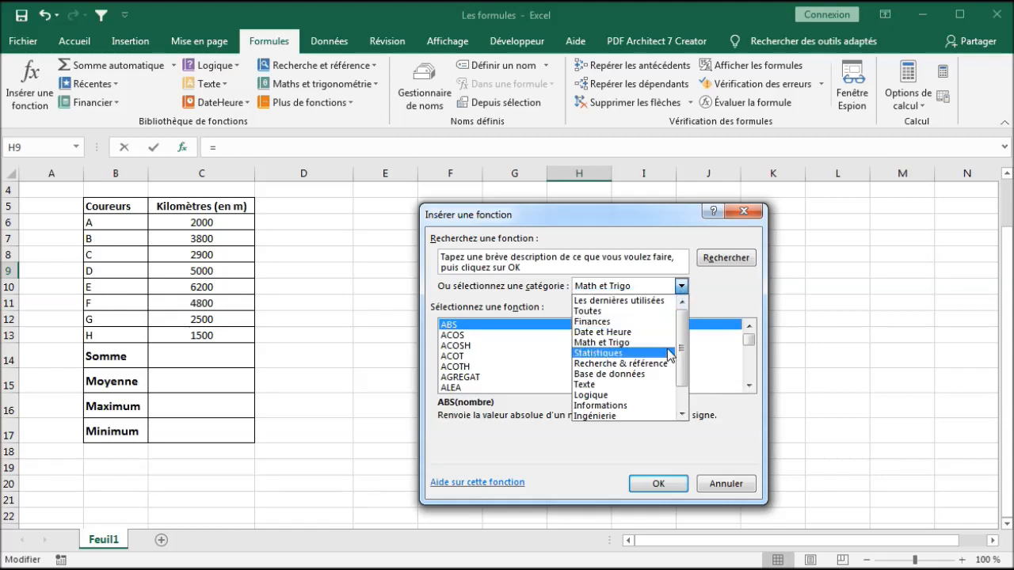
{"action": "left_click", "coordinate": [663, 352]}
{"action": "left_click", "coordinate": [680, 286]}
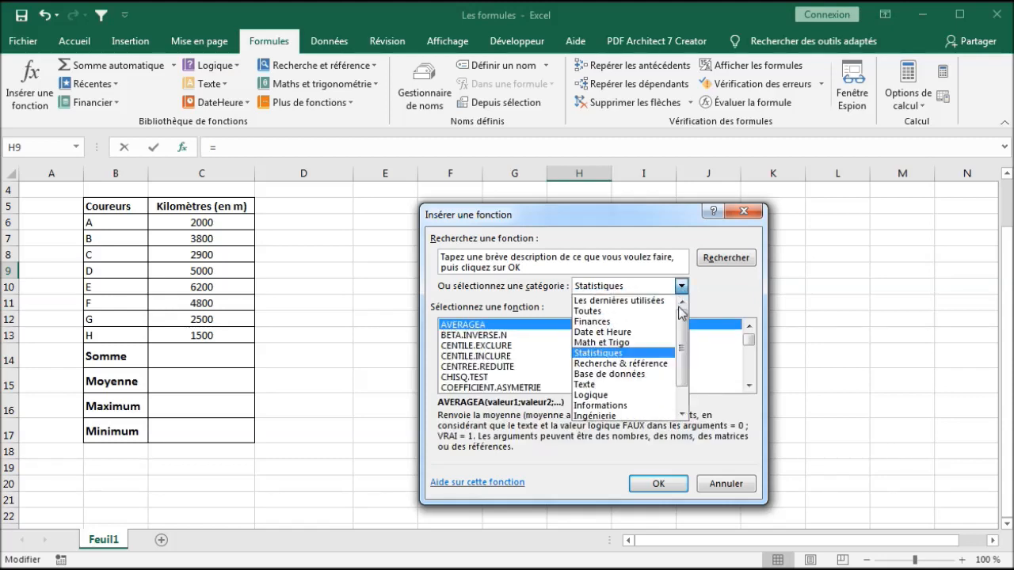
{"action": "left_click_drag", "start_coordinate": [683, 358], "coordinate": [683, 377]}
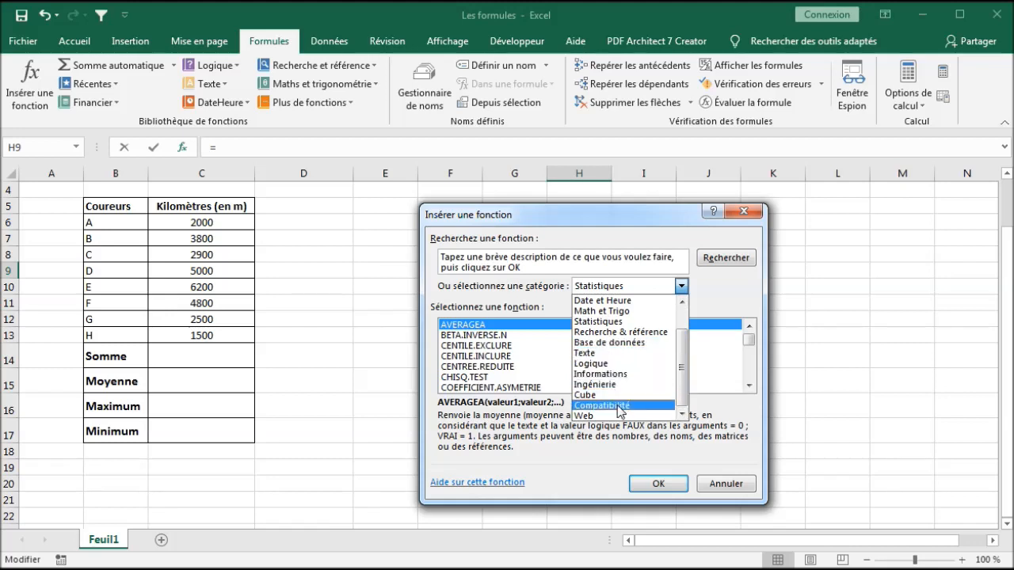
{"action": "left_click", "coordinate": [703, 293]}
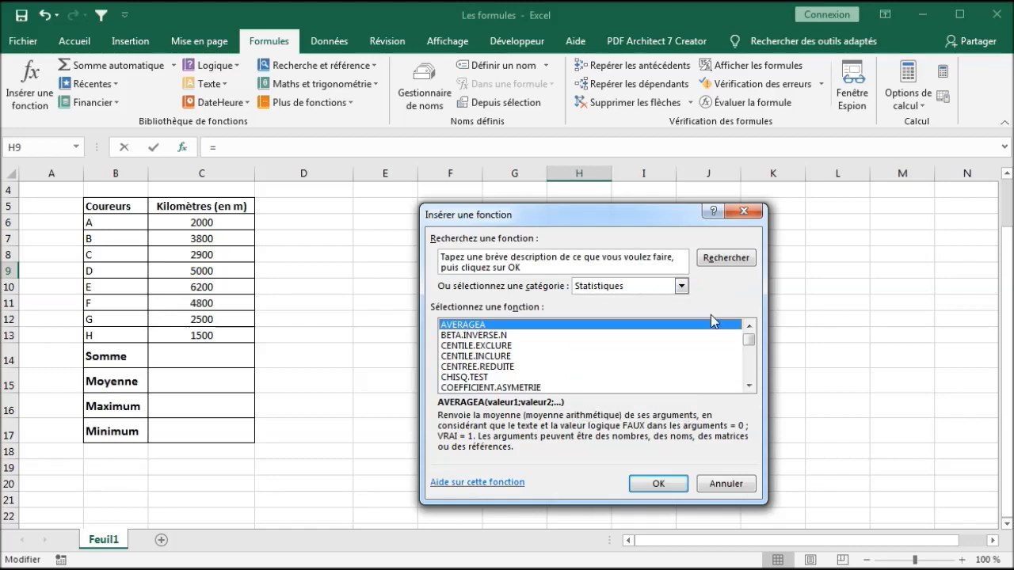
{"action": "left_click", "coordinate": [752, 216]}
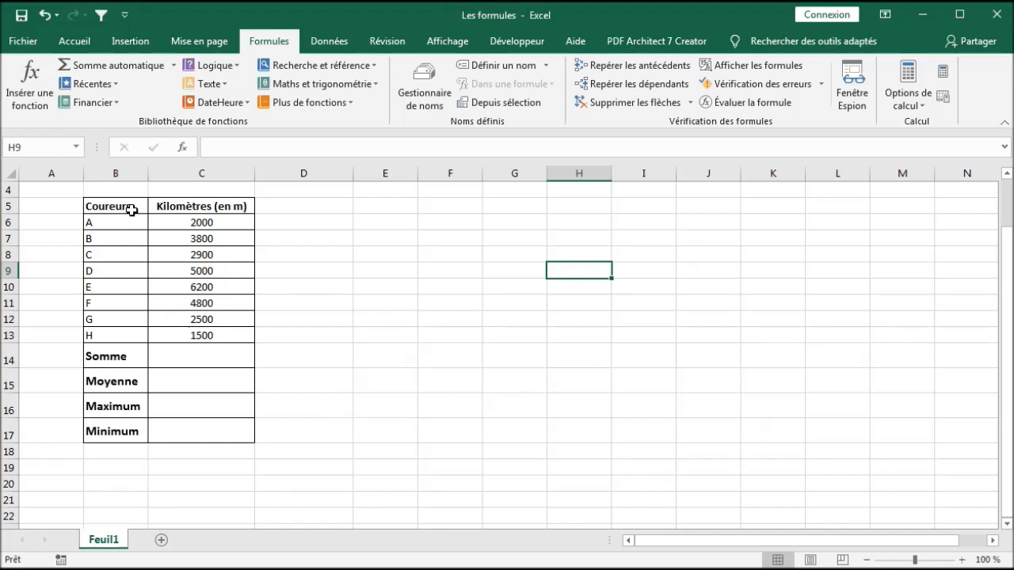
{"action": "left_click_drag", "start_coordinate": [116, 223], "coordinate": [115, 335]}
{"action": "left_click", "coordinate": [204, 225]}
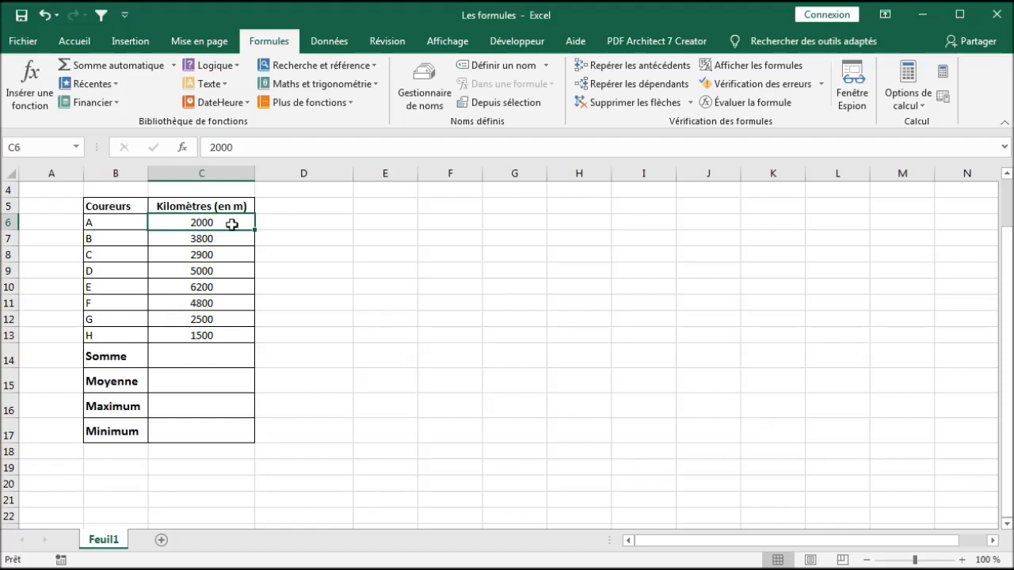
{"action": "left_click", "coordinate": [185, 356]}
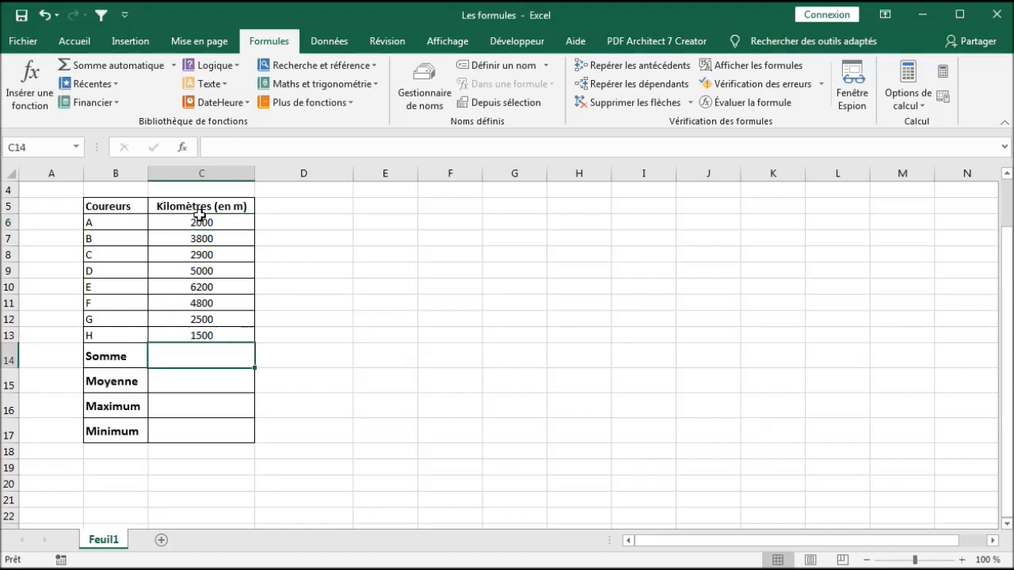
{"action": "left_click_drag", "start_coordinate": [207, 221], "coordinate": [204, 334]}
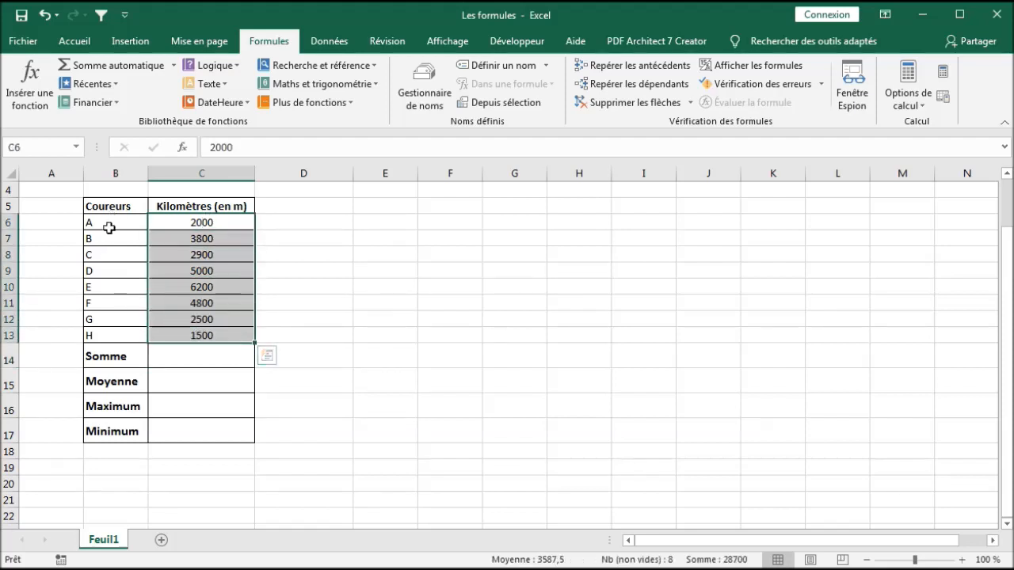
- Start a formula in the Somme cell C14 with the suggested SOMME function
{"action": "left_click", "coordinate": [197, 355]}
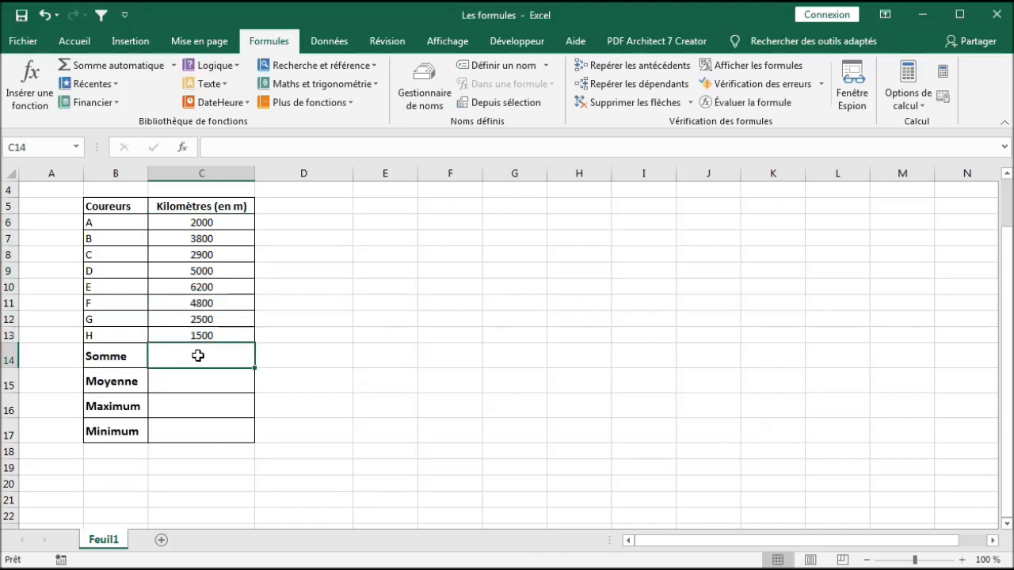
{"action": "type", "text": "="}
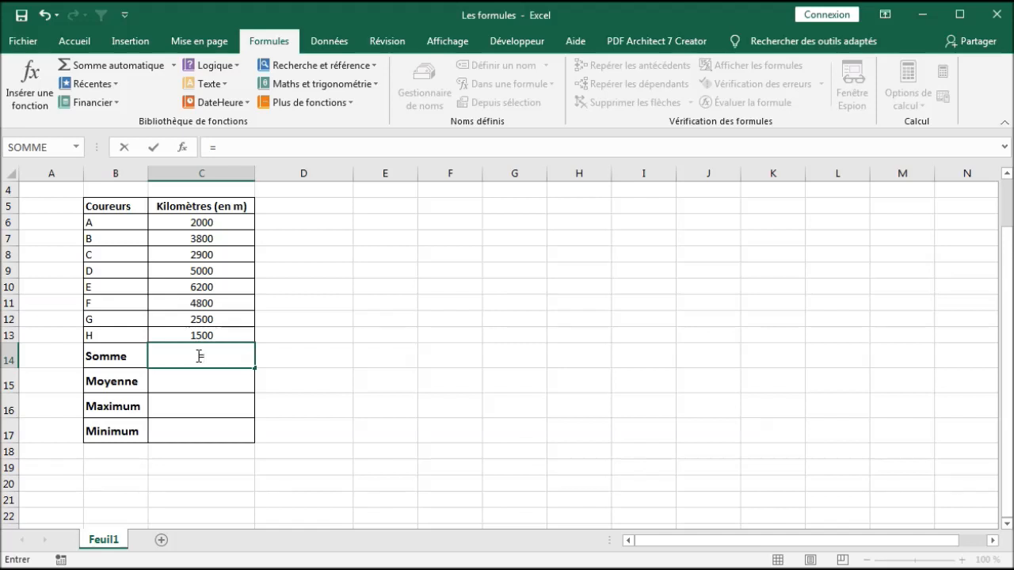
{"action": "type", "text": "so"}
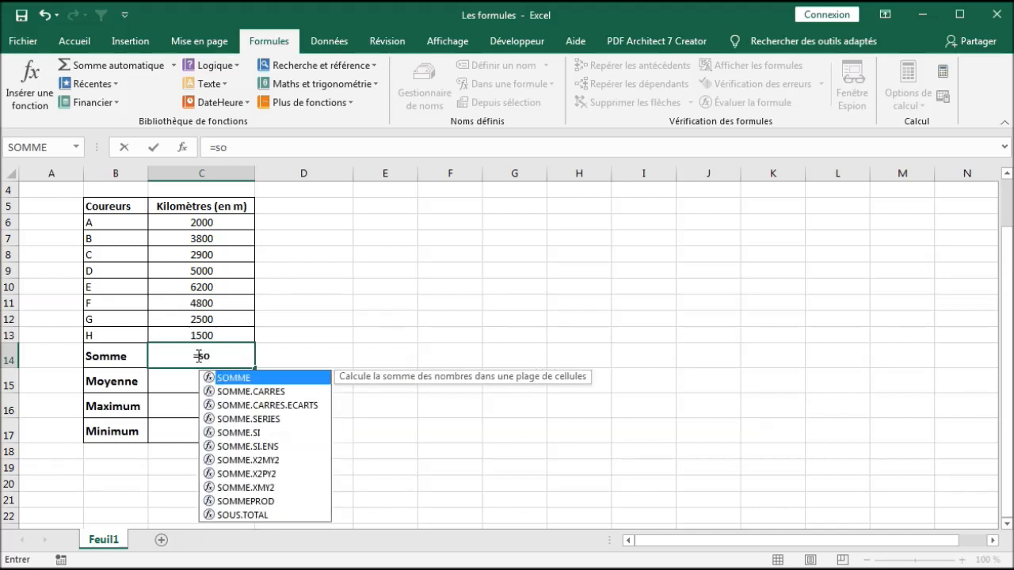
{"action": "type", "text": "mm"}
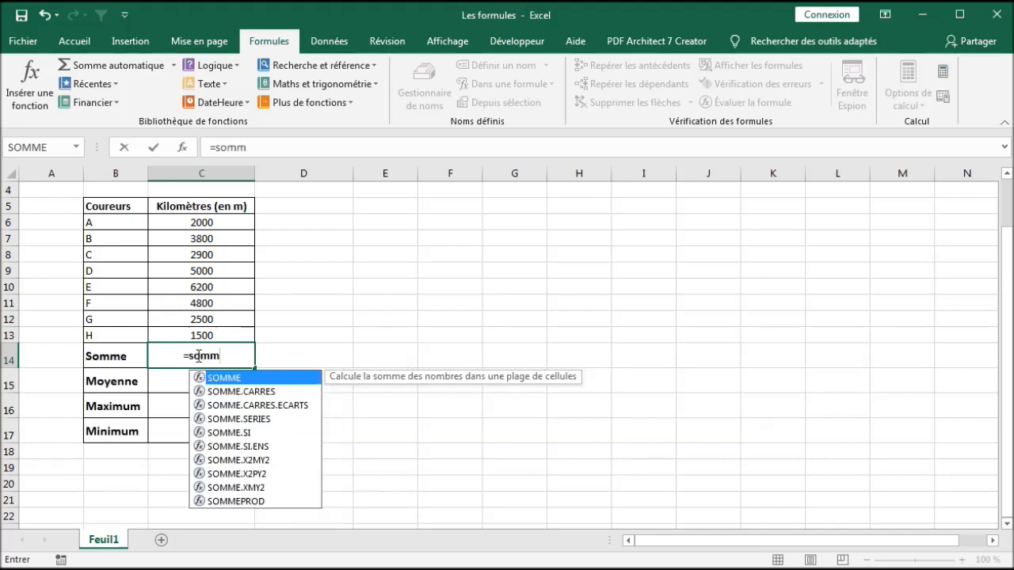
{"action": "type", "text": "e"}
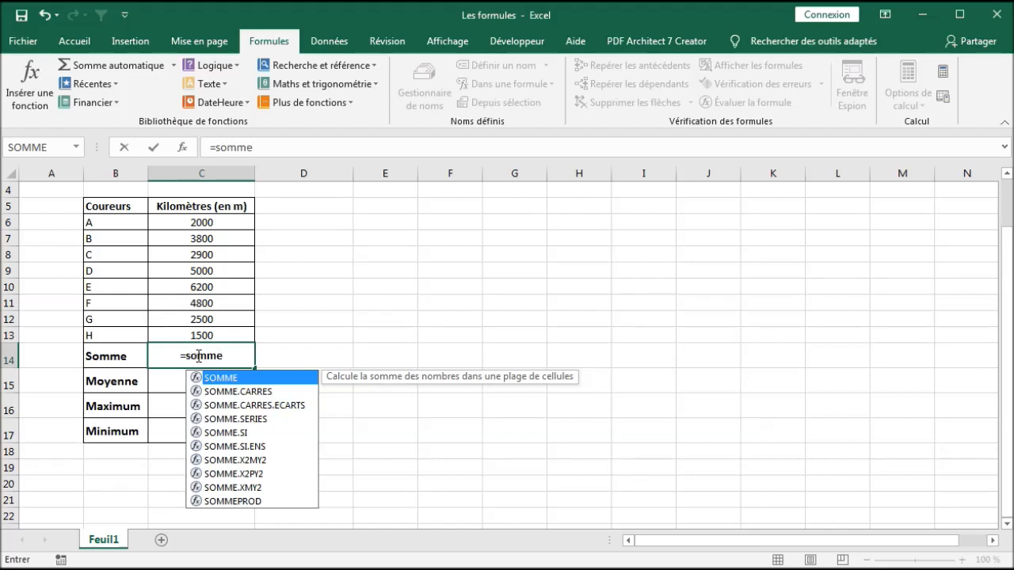
{"action": "type", "text": "("}
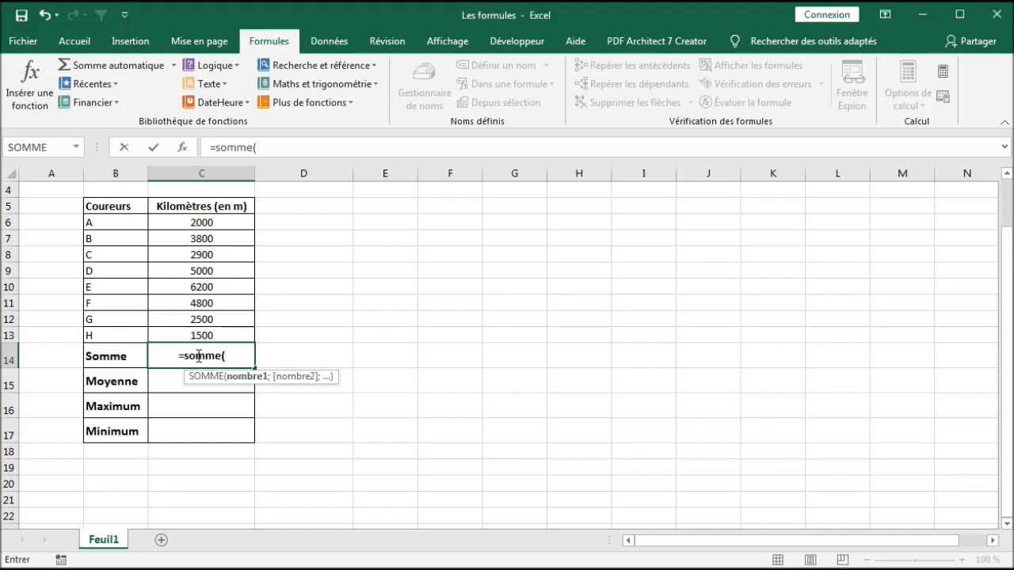
{"action": "key", "text": "BackSpace"}
{"action": "key", "text": "BackSpace"}
{"action": "key", "text": "BackSpace"}
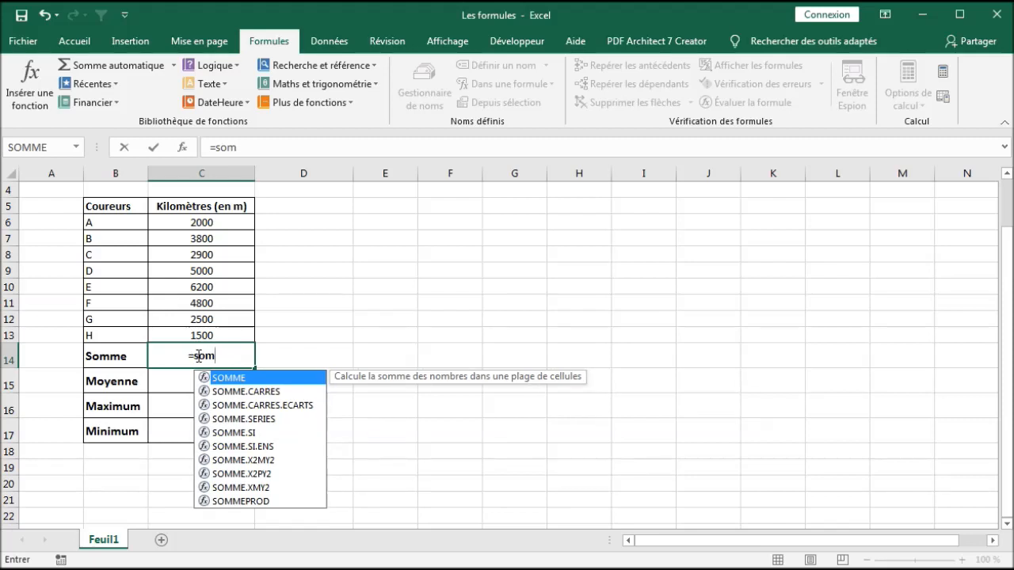
{"action": "double_click", "coordinate": [266, 380]}
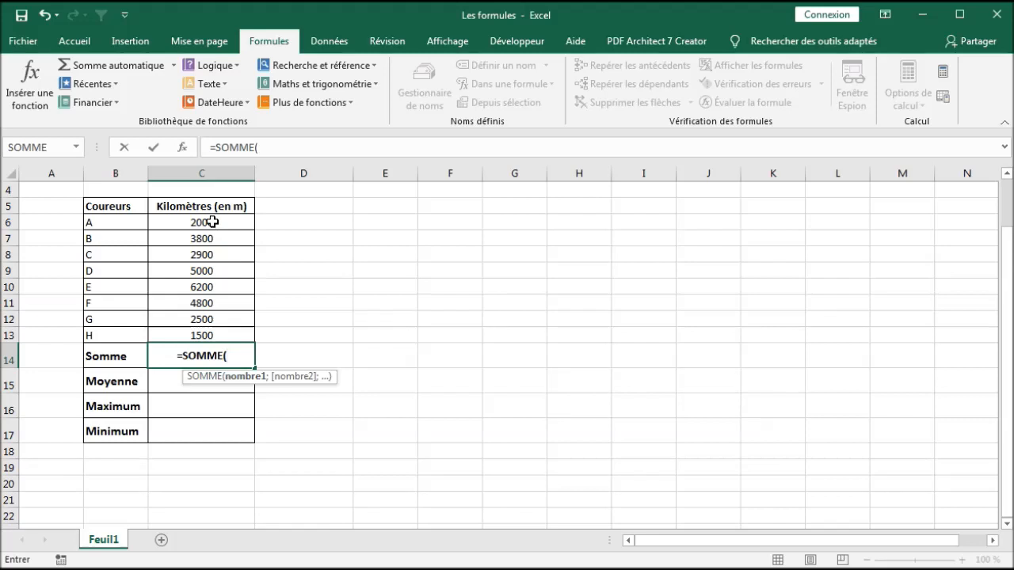
{"action": "left_click_drag", "start_coordinate": [204, 223], "coordinate": [223, 320]}
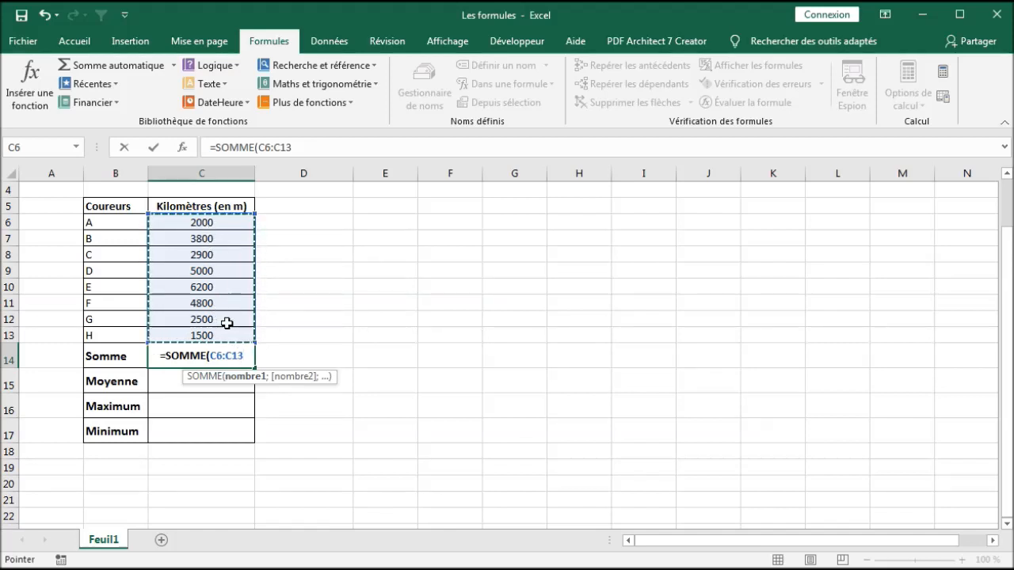
{"action": "key", "text": "BackSpace"}
{"action": "key", "text": "BackSpace"}
{"action": "key", "text": "BackSpace"}
{"action": "key", "text": "BackSpace"}
{"action": "key", "text": "BackSpace"}
{"action": "key", "text": "BackSpace"}
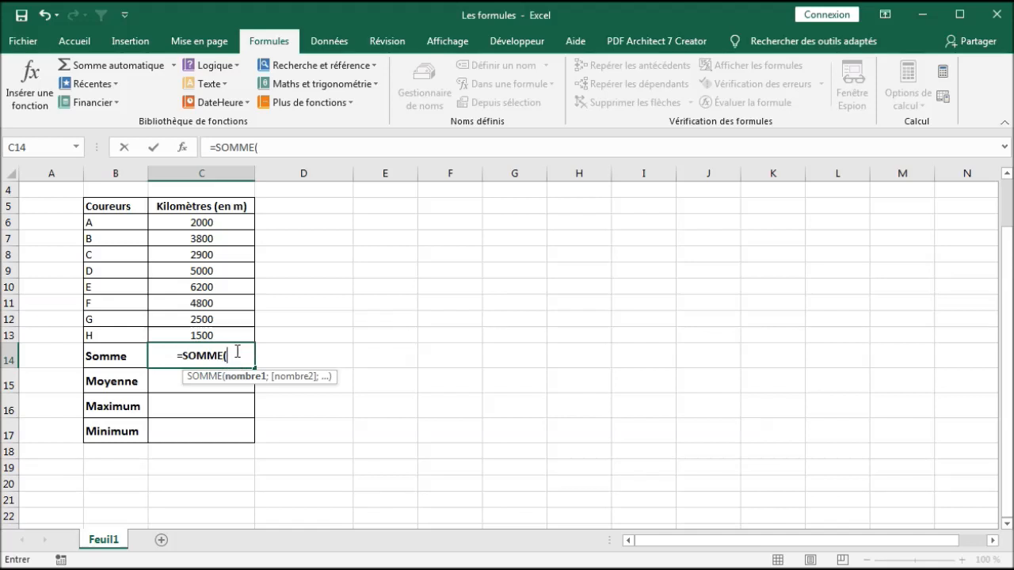
- Complete the SOMME formula in C14 with the range C6:C13
{"action": "type", "text": "C"}
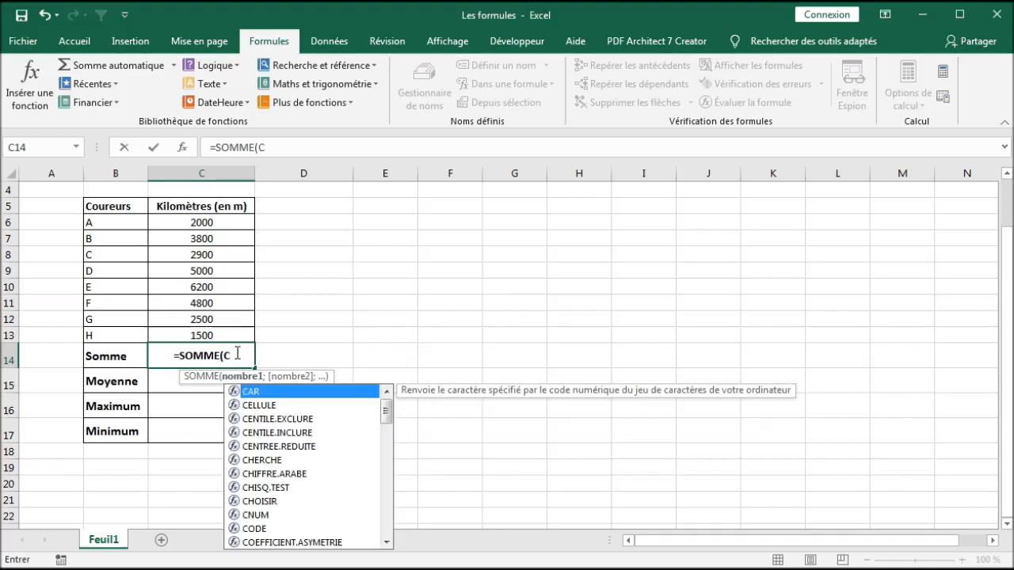
{"action": "type", "text": "6"}
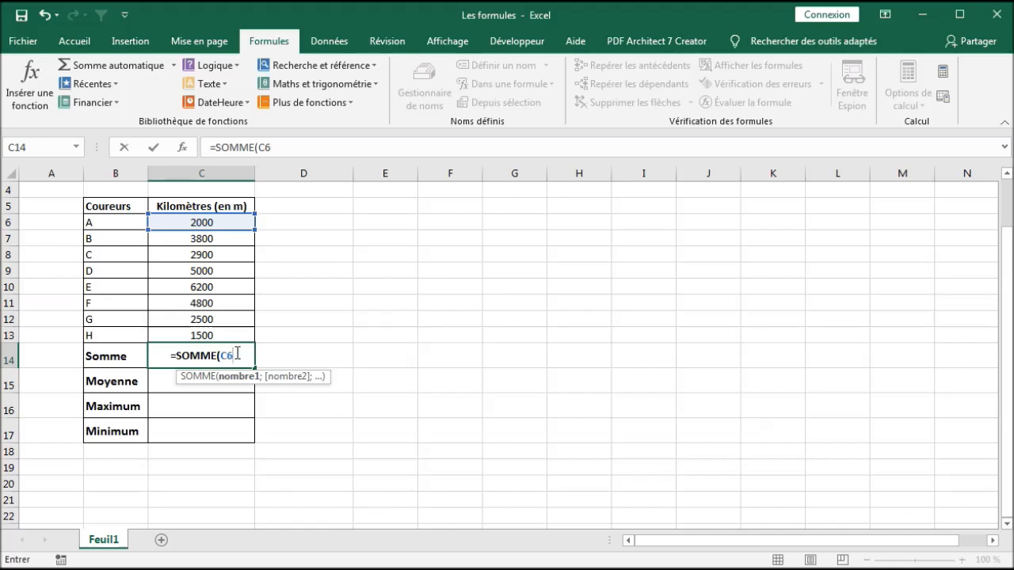
{"action": "type", "text": ":"}
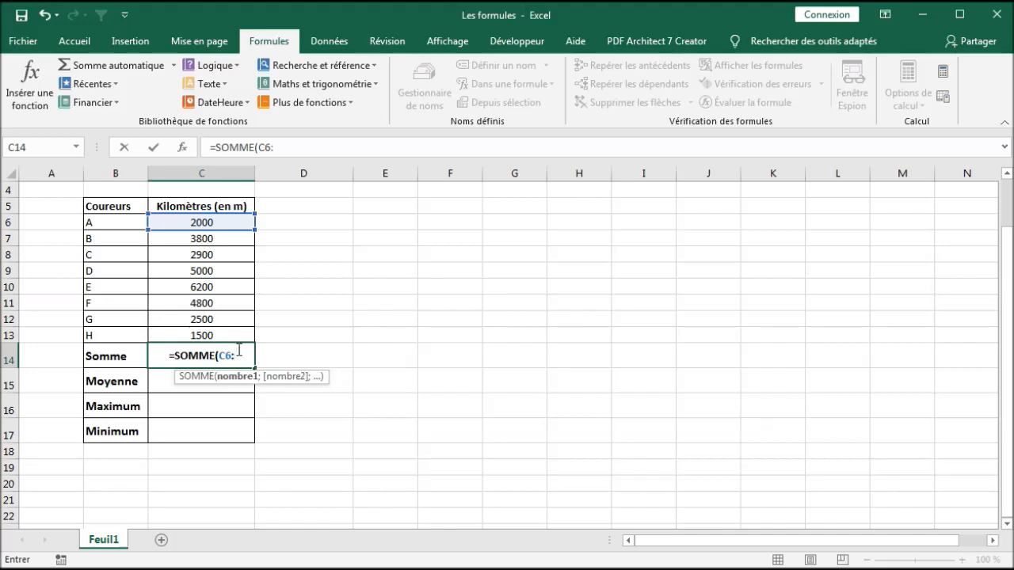
{"action": "type", "text": "C13"}
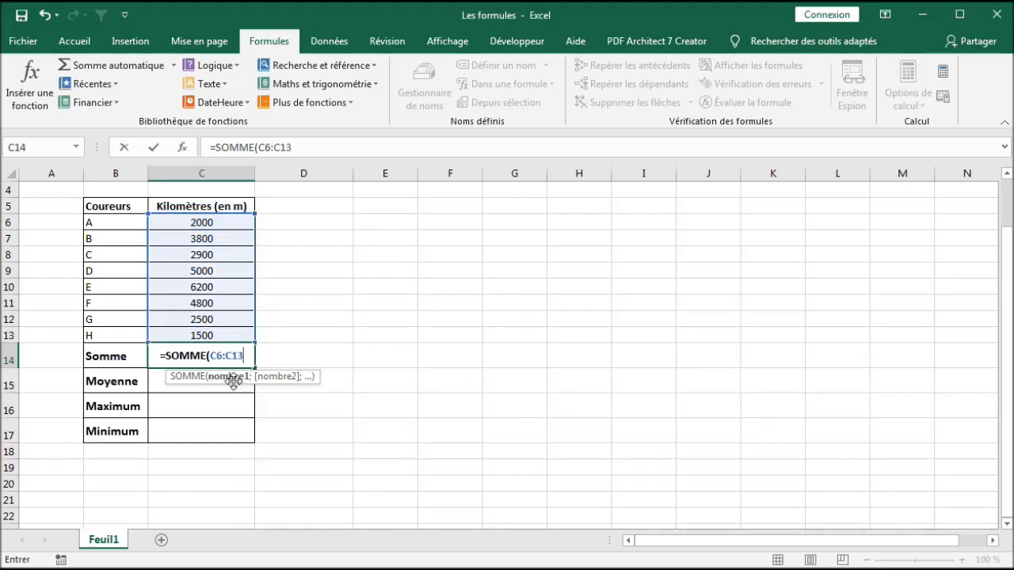
{"action": "type", "text": ")"}
{"action": "key", "text": "Return"}
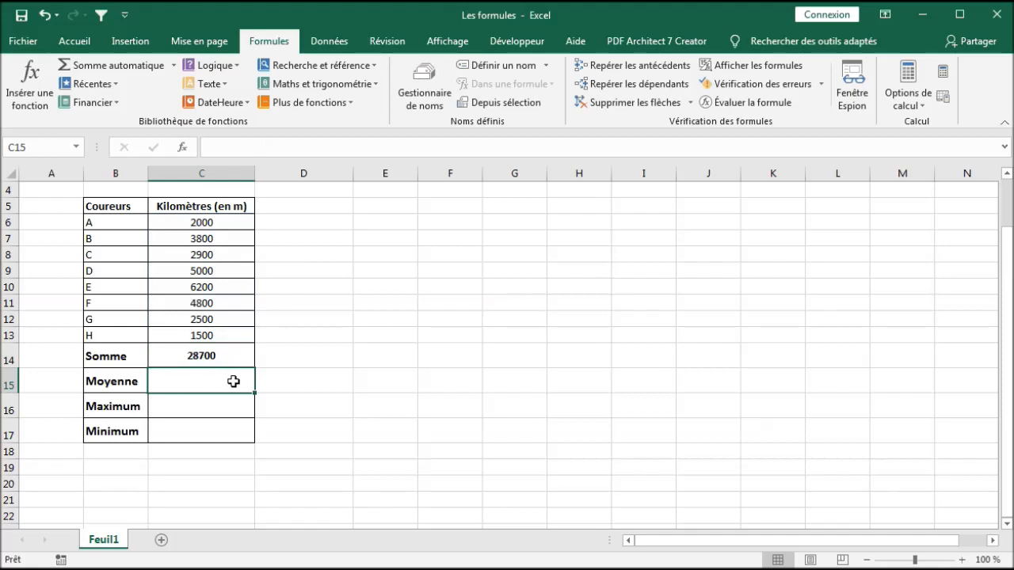
- Re-enter the sum in C14 with SOMME, selecting the distances C6:C13 on the sheet as its range
{"action": "left_click", "coordinate": [228, 356]}
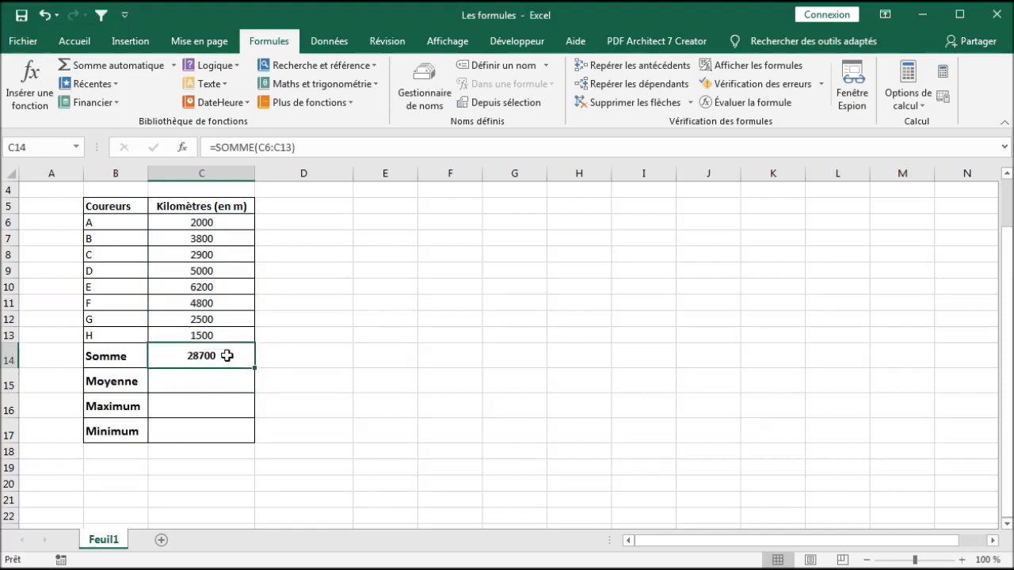
{"action": "type", "text": "=somm"}
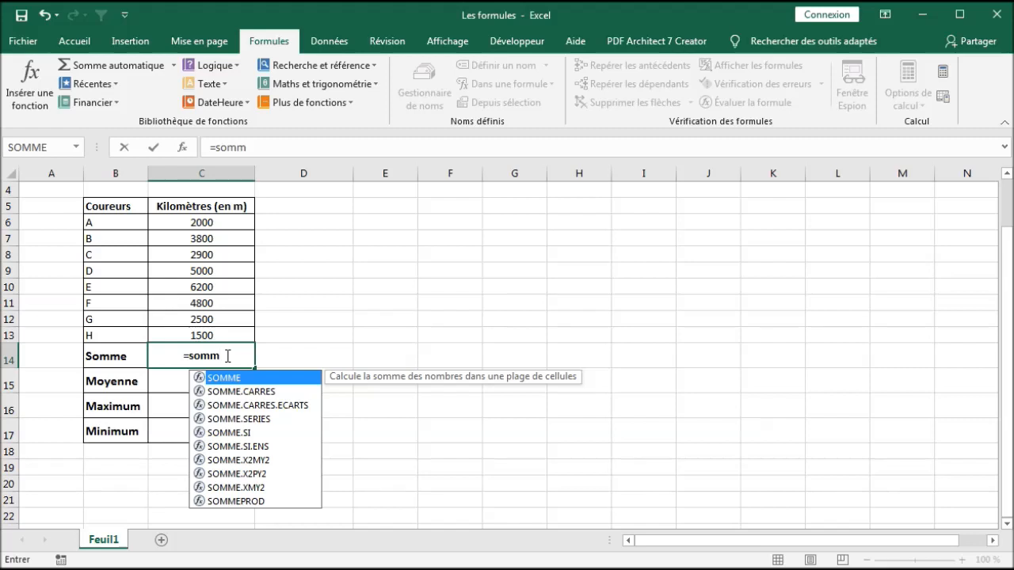
{"action": "key", "text": "Tab"}
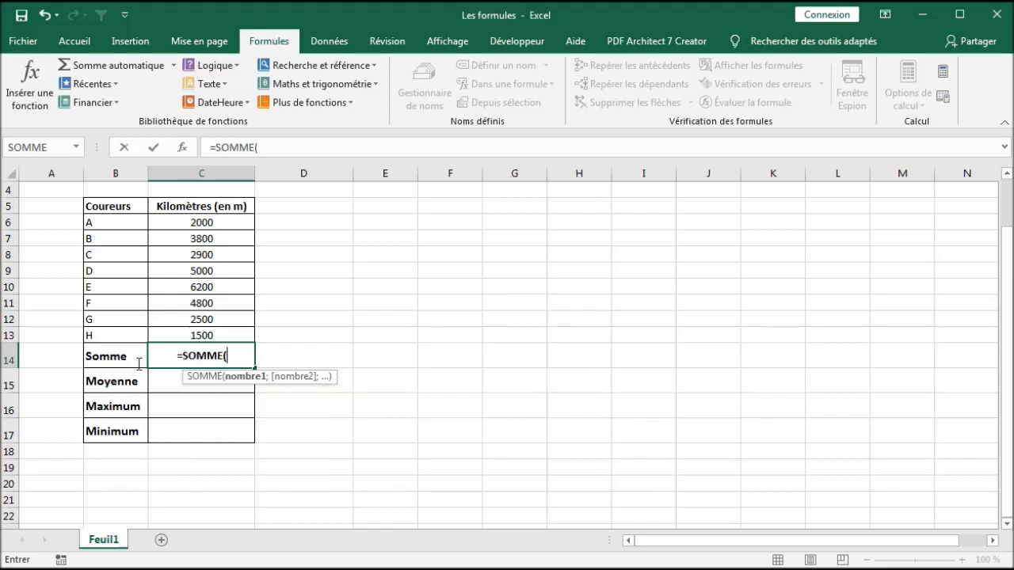
{"action": "left_click_drag", "start_coordinate": [197, 331], "coordinate": [197, 331]}
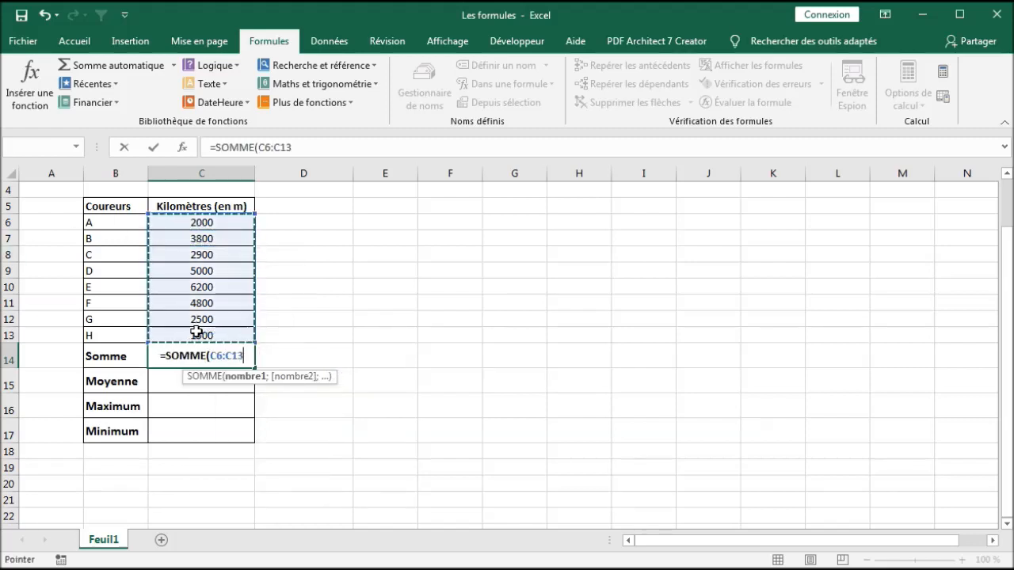
{"action": "key", "text": "Return"}
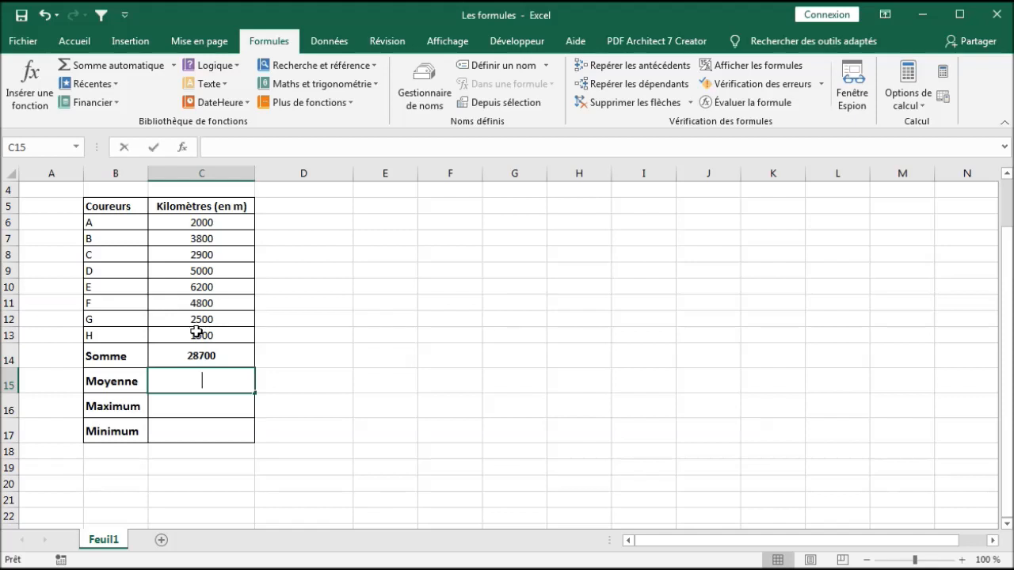
- Calculate the average distance in C15 with MOYENNE over the range C6:C13
{"action": "type", "text": "=moya"}
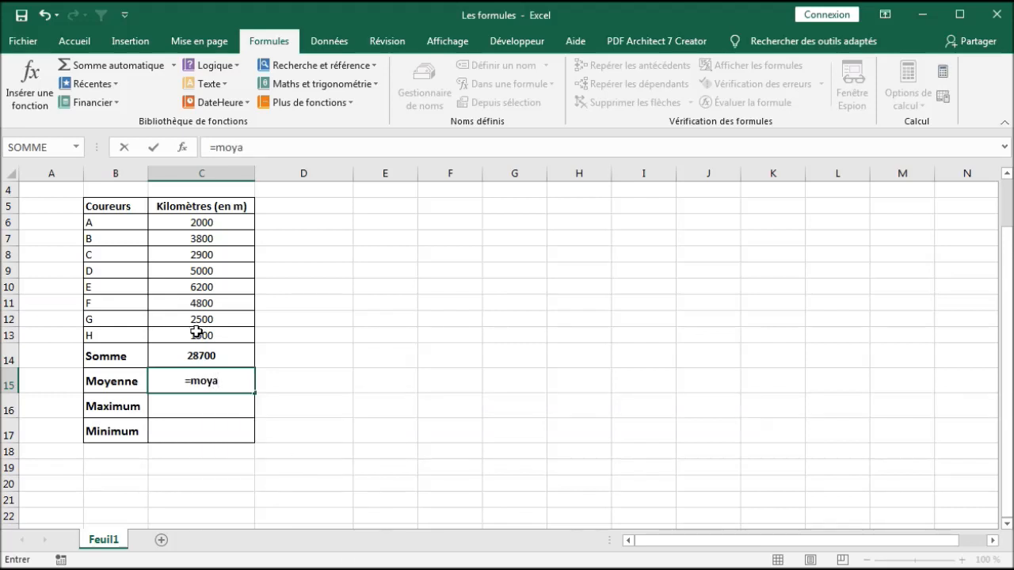
{"action": "key", "text": "BackSpace"}
{"action": "type", "text": "e"}
{"action": "key", "text": "Tab"}
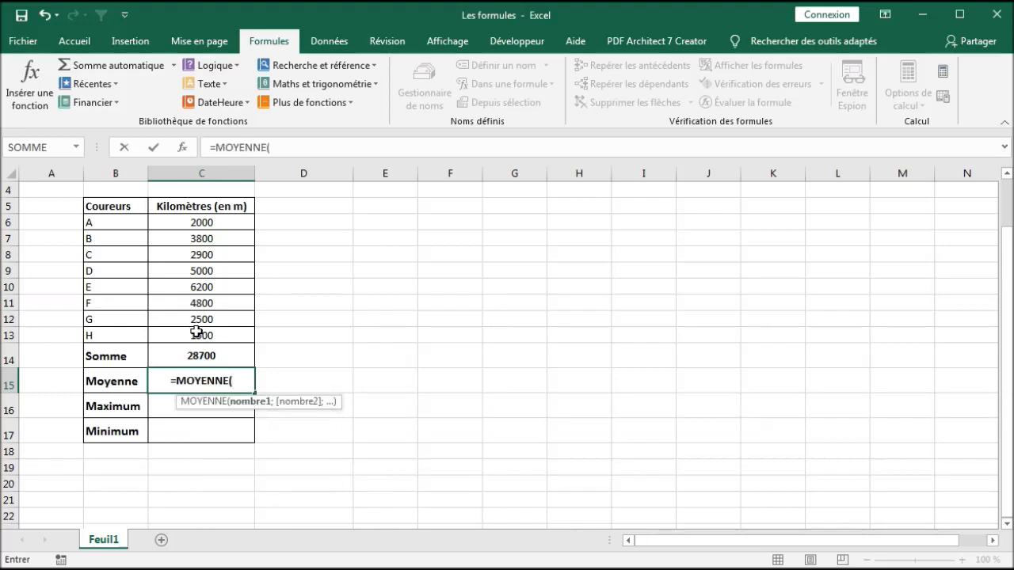
{"action": "left_click_drag", "start_coordinate": [199, 223], "coordinate": [203, 339]}
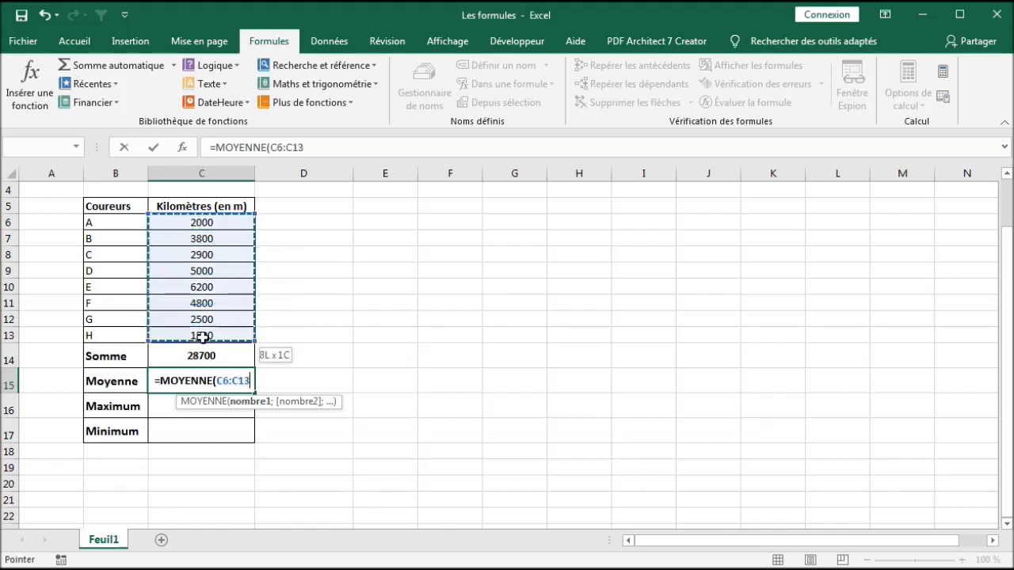
{"action": "key", "text": "Return"}
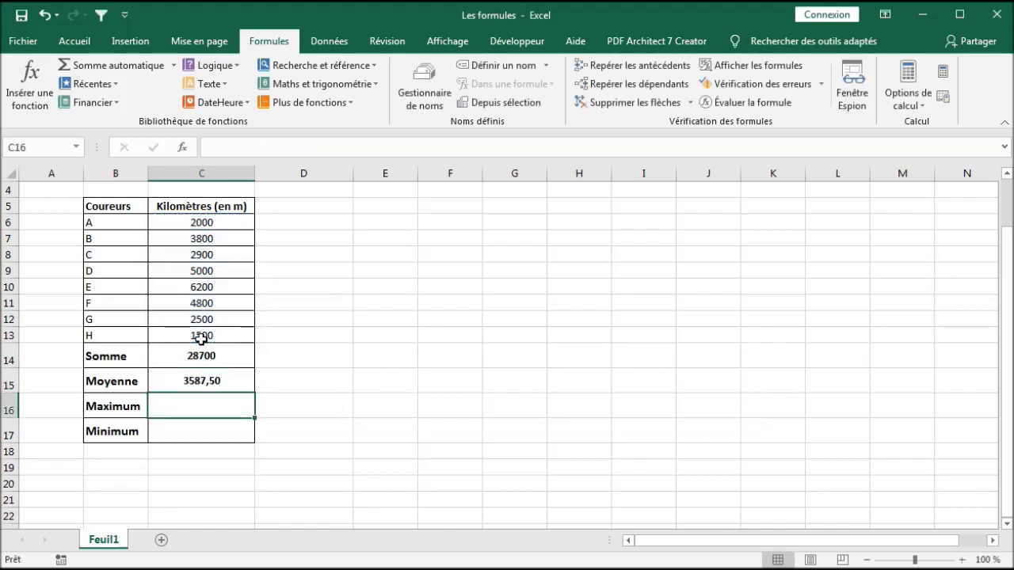
- Add decimal places to the average in C15 and reduce them to none
{"action": "left_click", "coordinate": [216, 381]}
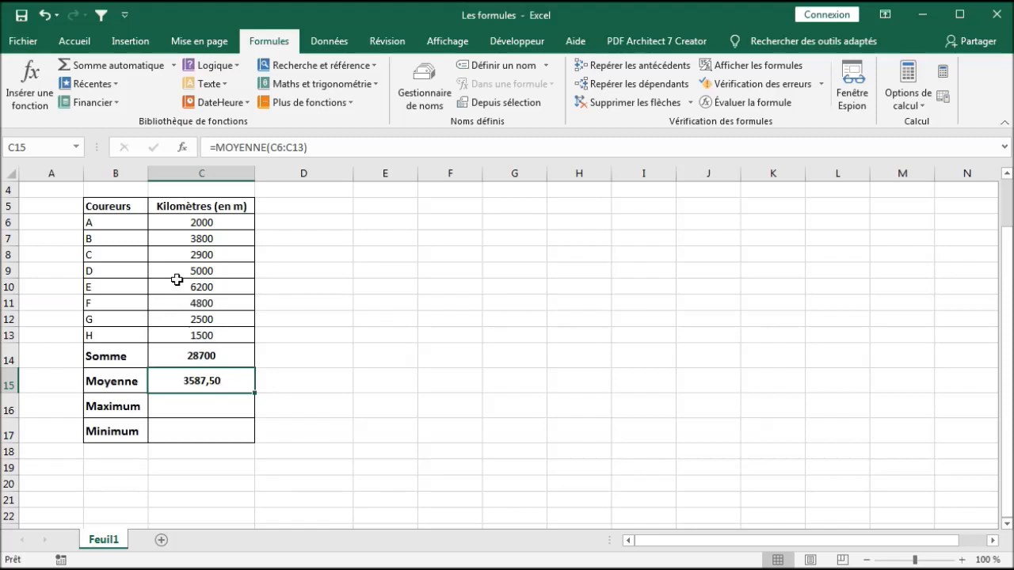
{"action": "left_click", "coordinate": [75, 42]}
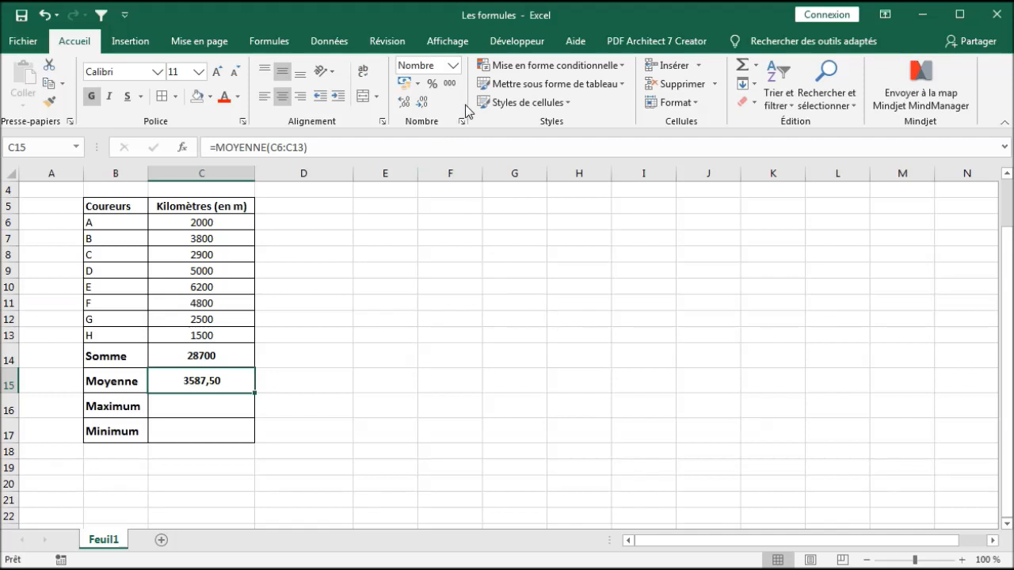
{"action": "left_click", "coordinate": [405, 103]}
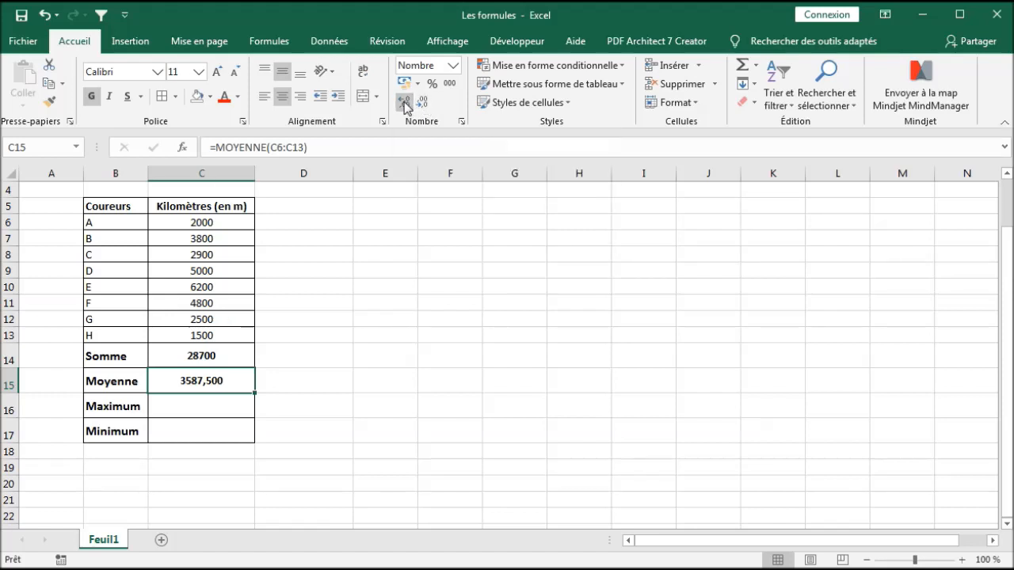
{"action": "left_click", "coordinate": [405, 104]}
{"action": "left_click", "coordinate": [405, 104]}
{"action": "left_click", "coordinate": [426, 107]}
{"action": "left_click", "coordinate": [426, 106]}
{"action": "left_click", "coordinate": [426, 106]}
{"action": "left_click", "coordinate": [426, 106]}
{"action": "left_click", "coordinate": [426, 106]}
- Calculate the longest distance in C16 with MAX over the range C6:C13
{"action": "left_click", "coordinate": [215, 402]}
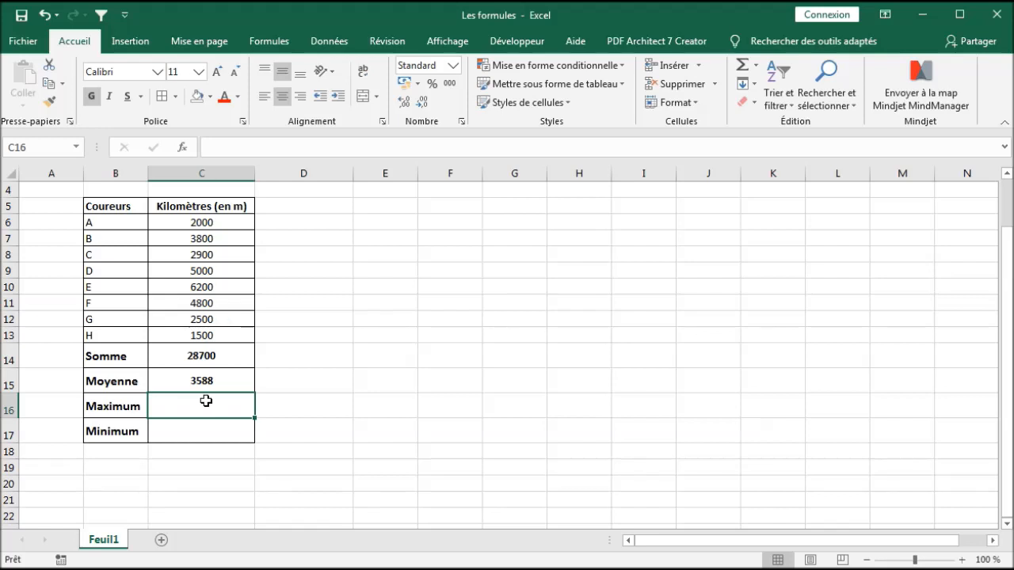
{"action": "type", "text": "="}
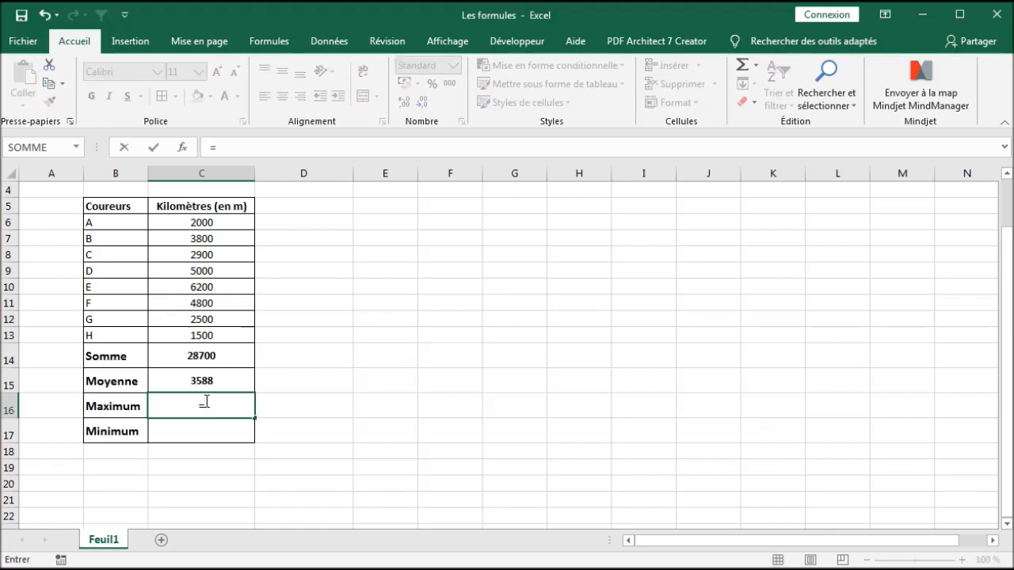
{"action": "type", "text": "maxi"}
{"action": "key", "text": "BackSpace"}
{"action": "key", "text": "Tab"}
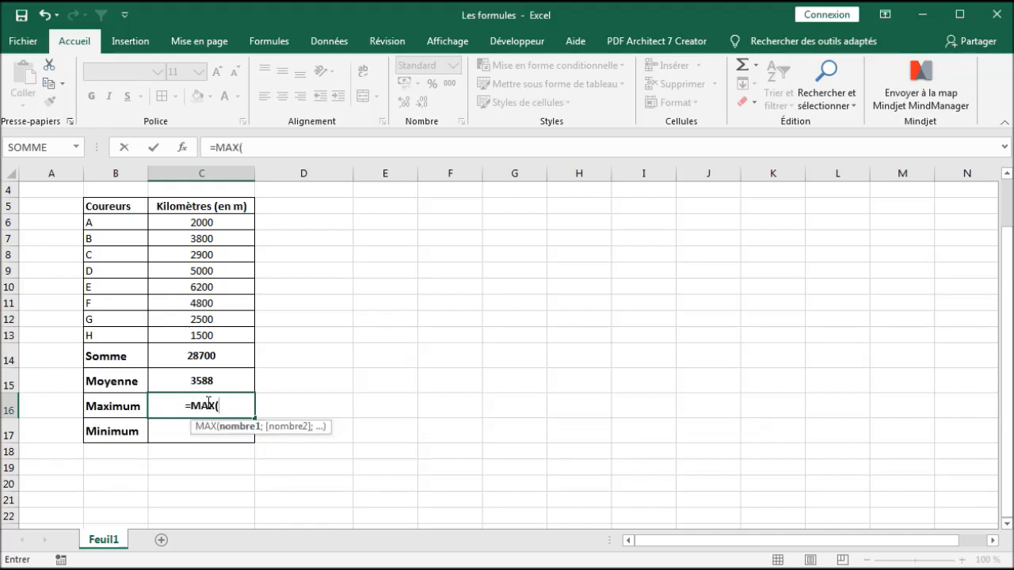
{"action": "left_click_drag", "start_coordinate": [207, 222], "coordinate": [204, 334]}
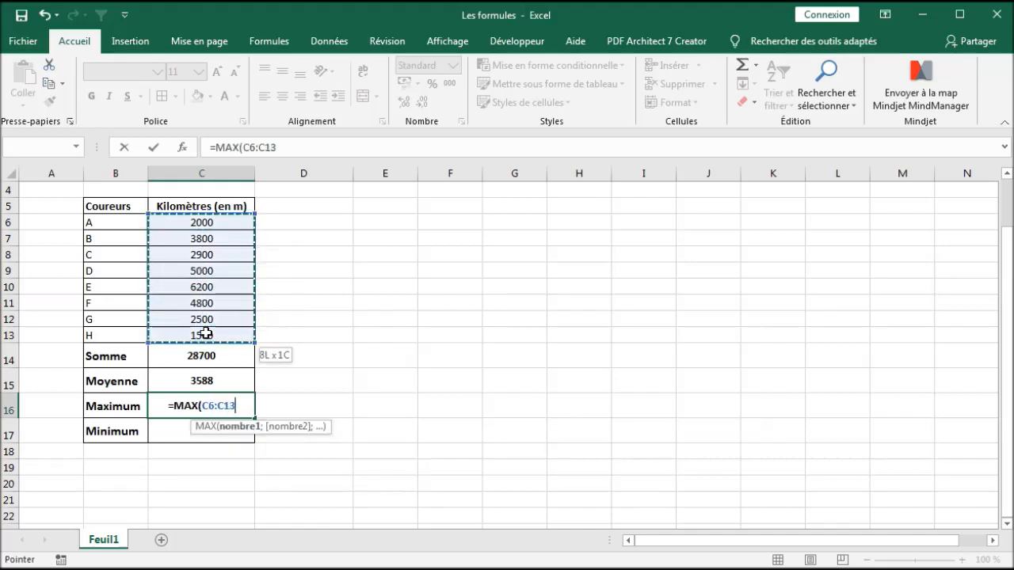
{"action": "key", "text": "Return"}
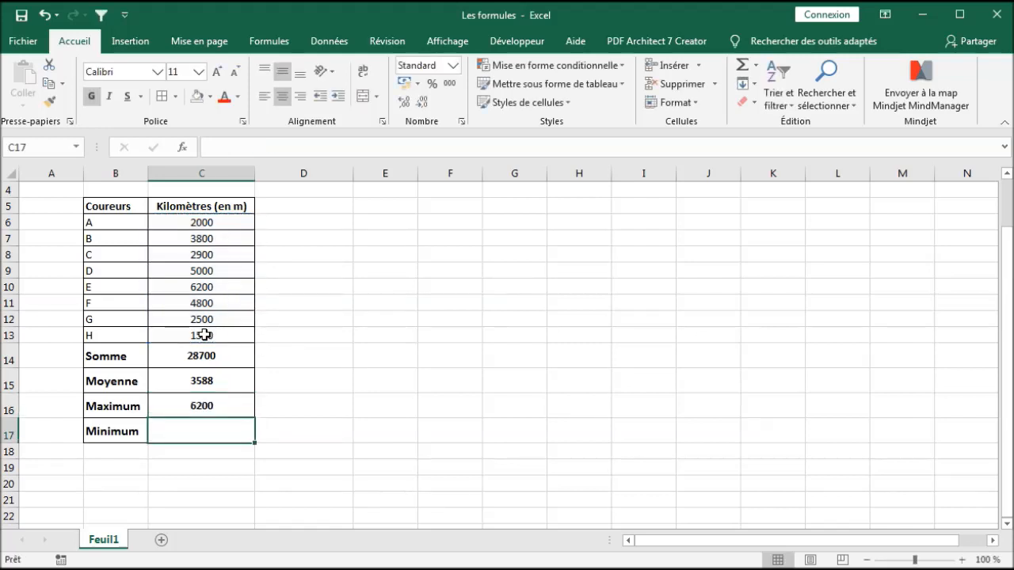
- Calculate the shortest distance in C17 with MIN over the range C6:C13
{"action": "type", "text": "="}
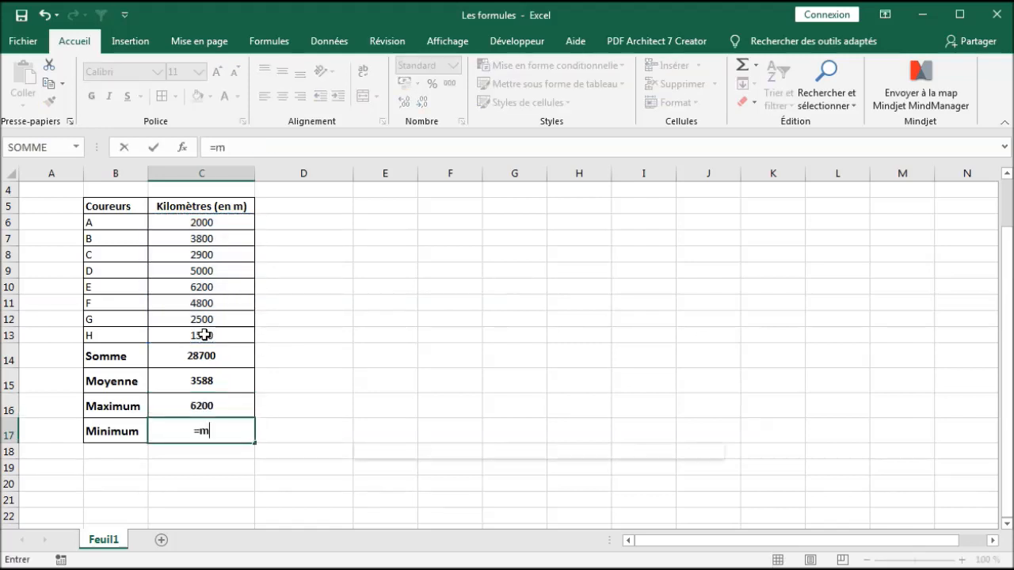
{"action": "type", "text": "min"}
{"action": "key", "text": "Tab"}
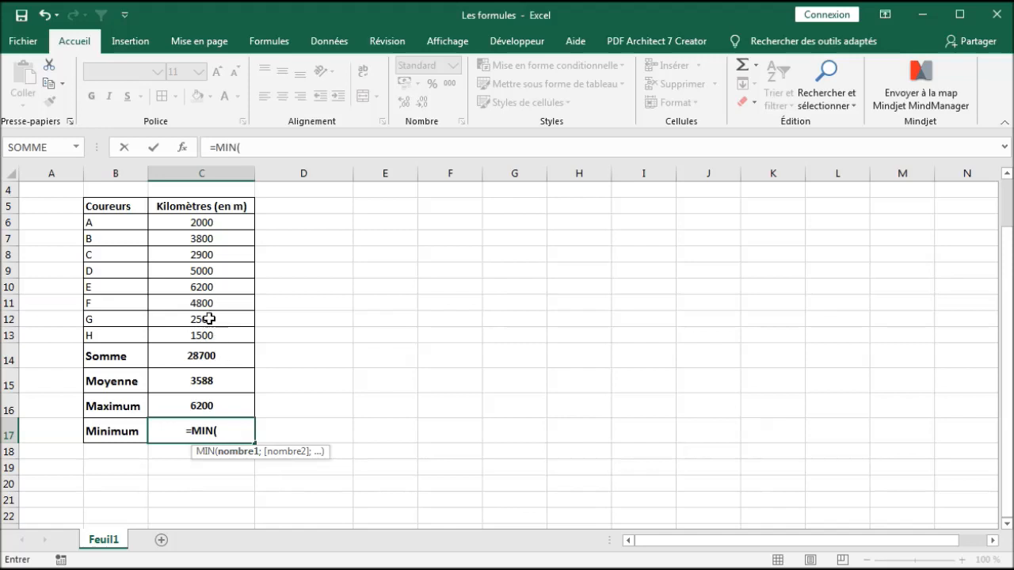
{"action": "left_click_drag", "start_coordinate": [202, 221], "coordinate": [191, 330]}
{"action": "key", "text": "Return"}
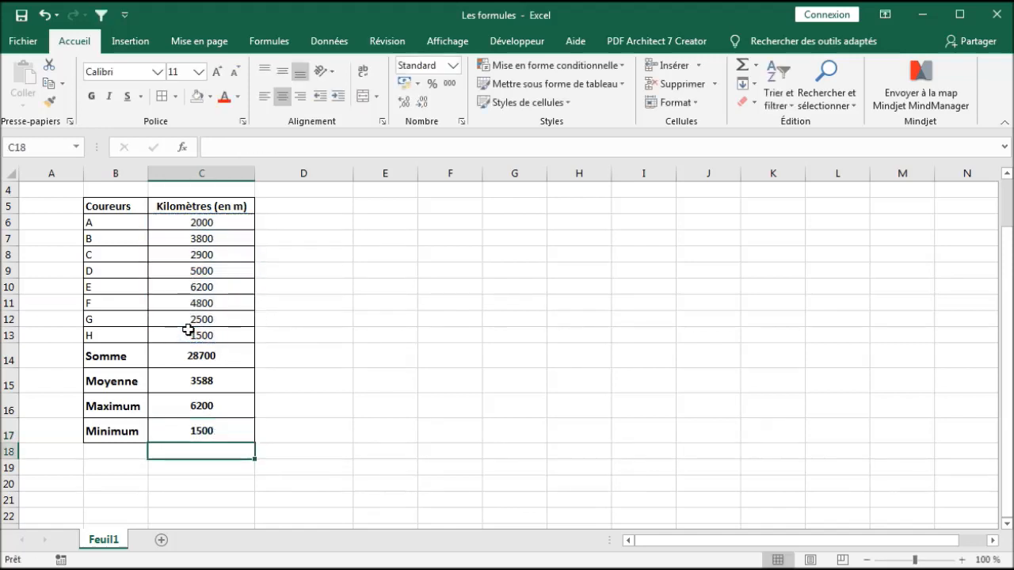
- Check the Maximum and Minimum results in C16 and C17 against the runners' individual distances
{"action": "left_click", "coordinate": [229, 405]}
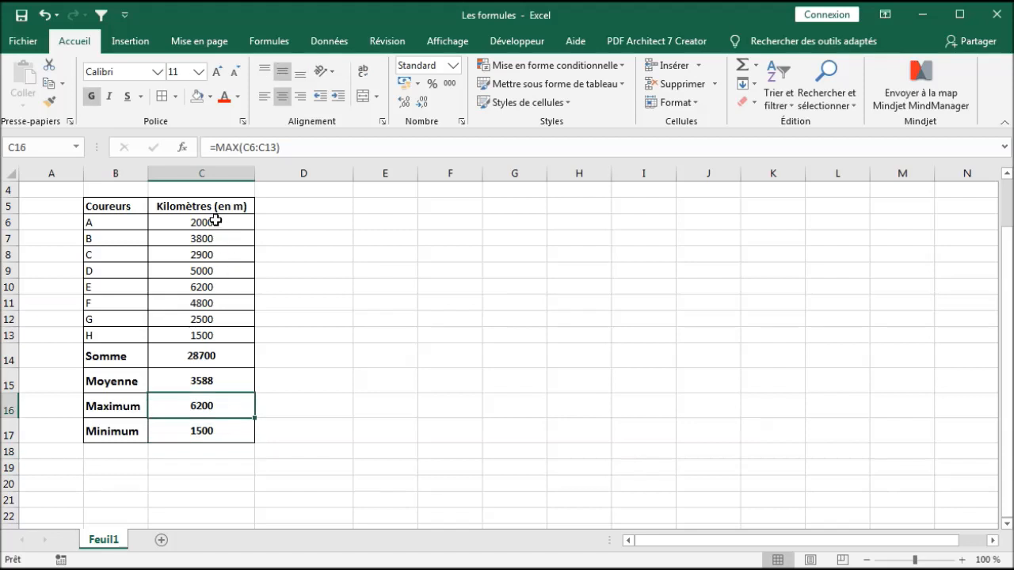
{"action": "left_click", "coordinate": [213, 224]}
{"action": "left_click", "coordinate": [209, 237]}
{"action": "left_click", "coordinate": [211, 254]}
{"action": "left_click", "coordinate": [212, 271]}
{"action": "left_click", "coordinate": [212, 287]}
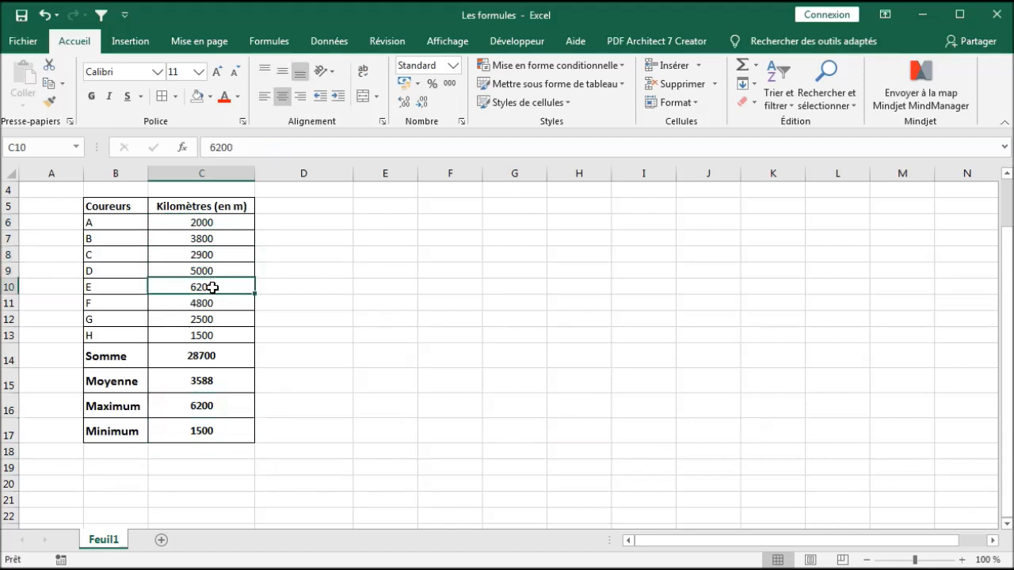
{"action": "left_click", "coordinate": [220, 407]}
{"action": "left_click", "coordinate": [205, 336]}
{"action": "left_click", "coordinate": [198, 428]}
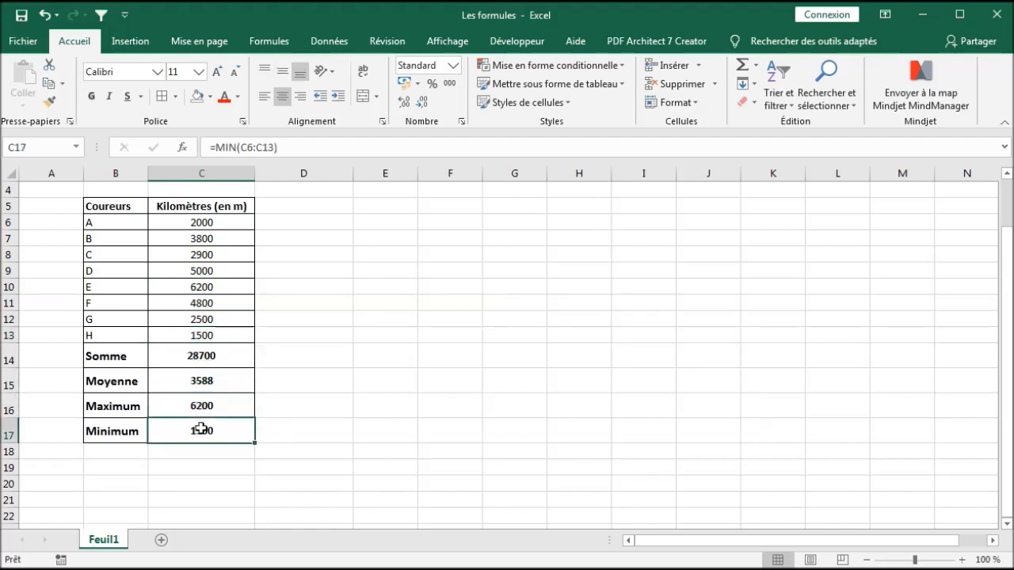
- Add a Calories column with its header in D5 and apply cell borders to D5:D17
{"action": "left_click", "coordinate": [291, 205]}
{"action": "type", "text": "Calorie"}
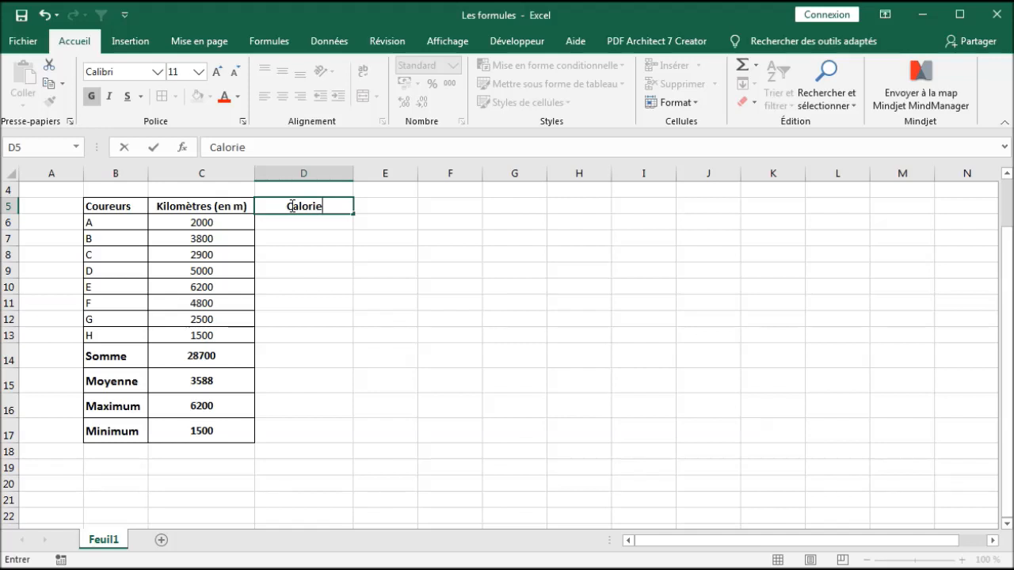
{"action": "type", "text": "s"}
{"action": "key", "text": "Return"}
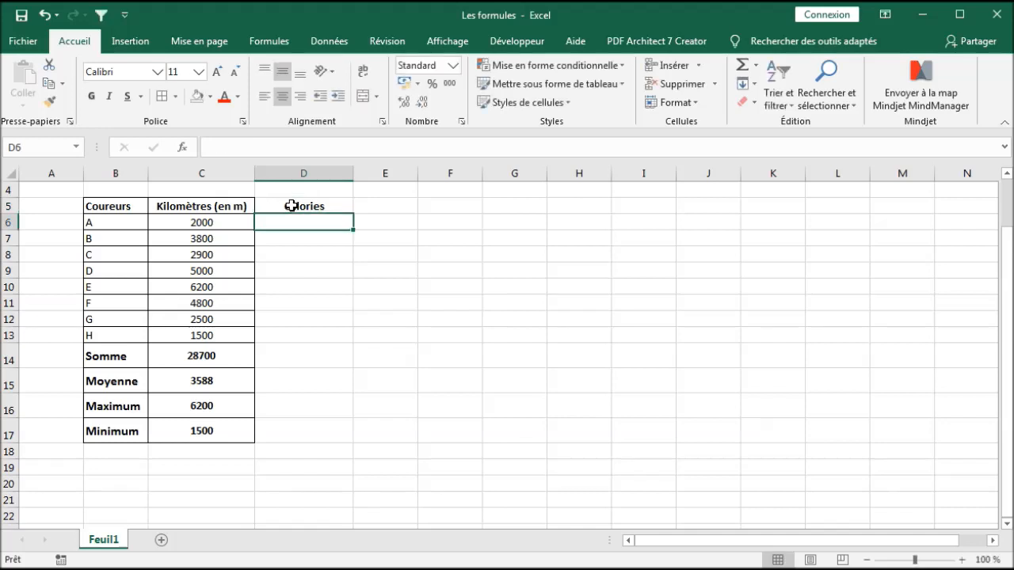
{"action": "left_click_drag", "start_coordinate": [324, 210], "coordinate": [315, 428]}
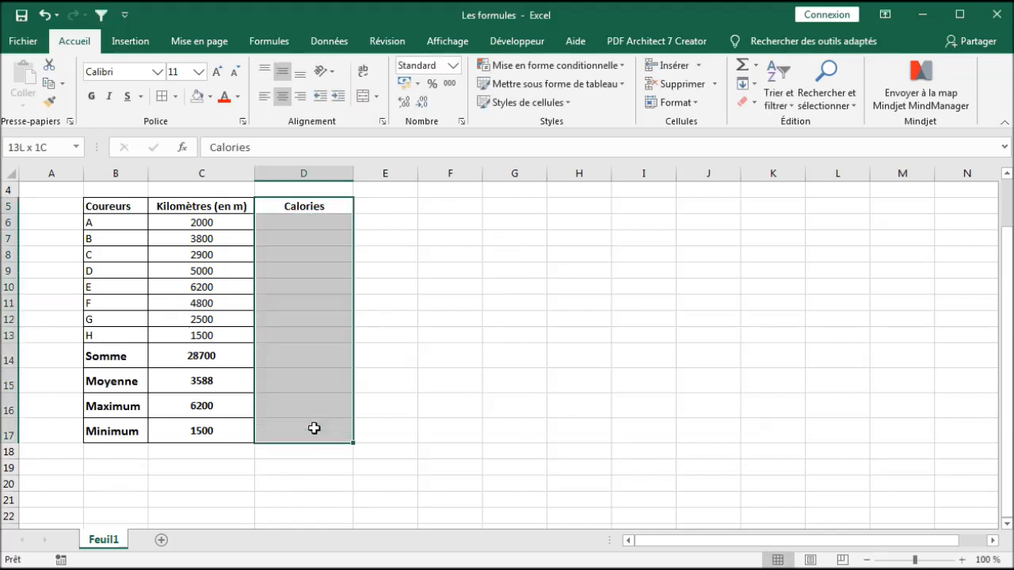
{"action": "left_click", "coordinate": [161, 96]}
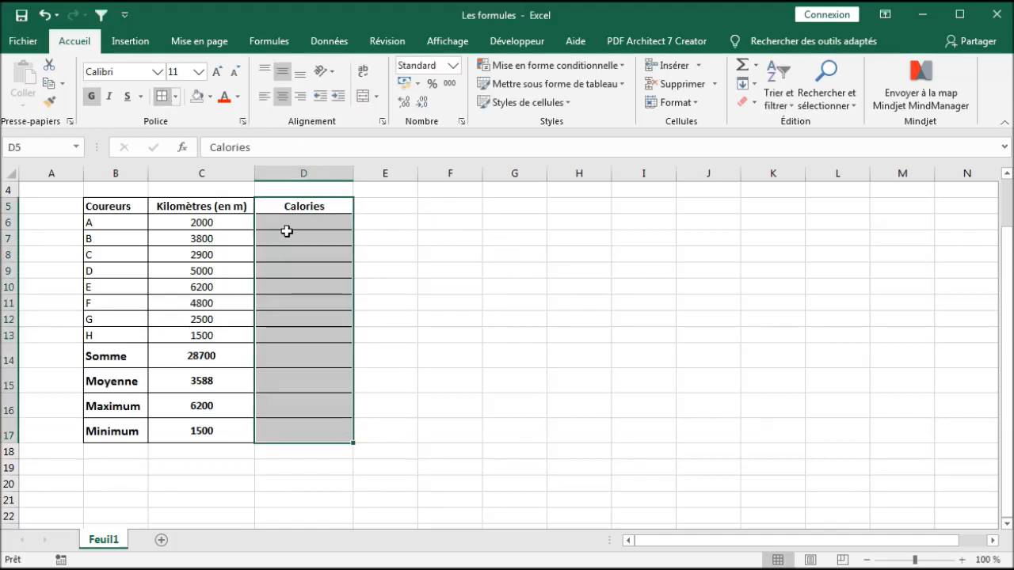
- Calculate runner A's calories in D6 with the formula =C6*42
{"action": "left_click", "coordinate": [303, 222]}
{"action": "type", "text": "="}
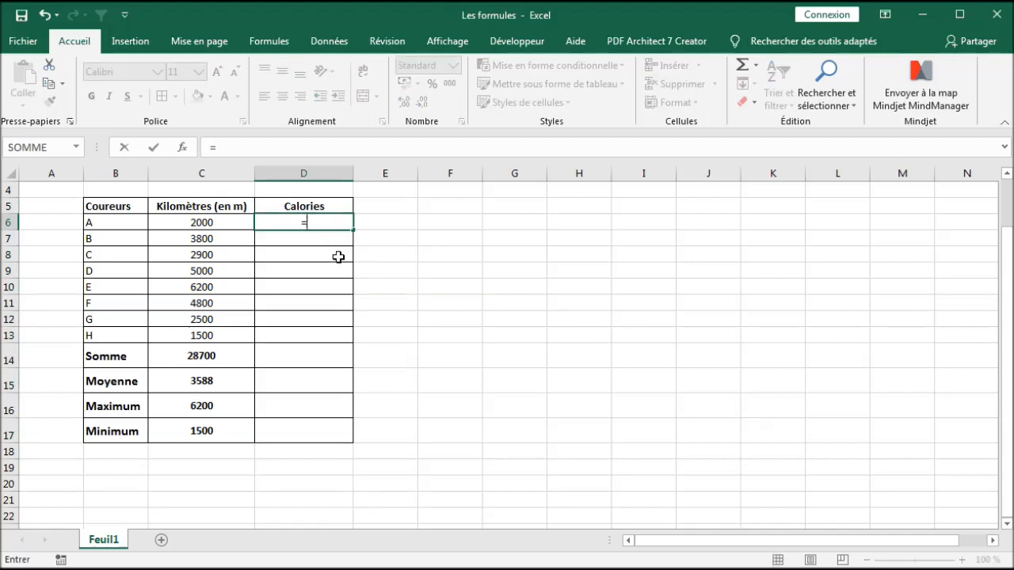
{"action": "left_click", "coordinate": [207, 223]}
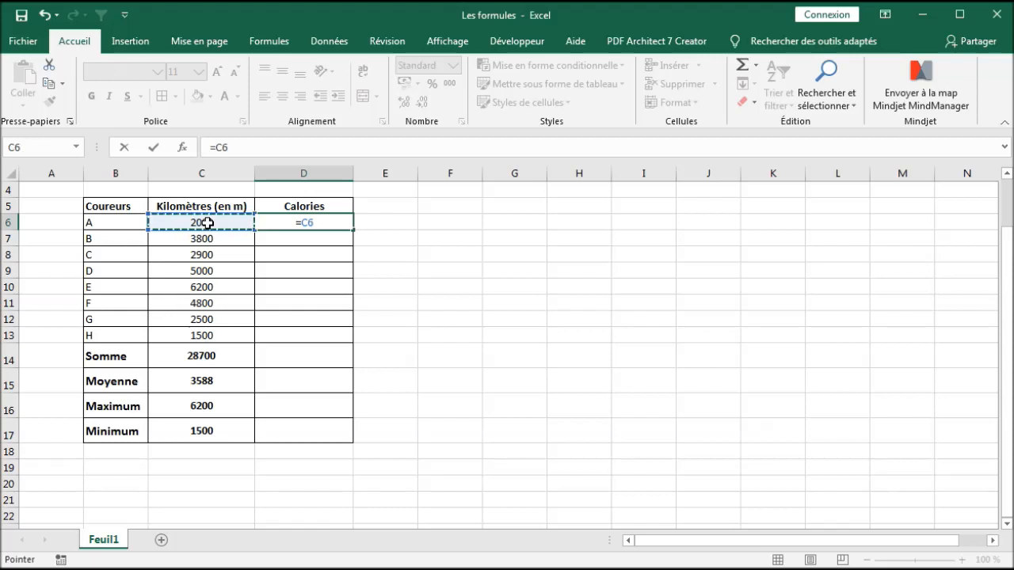
{"action": "type", "text": "*42"}
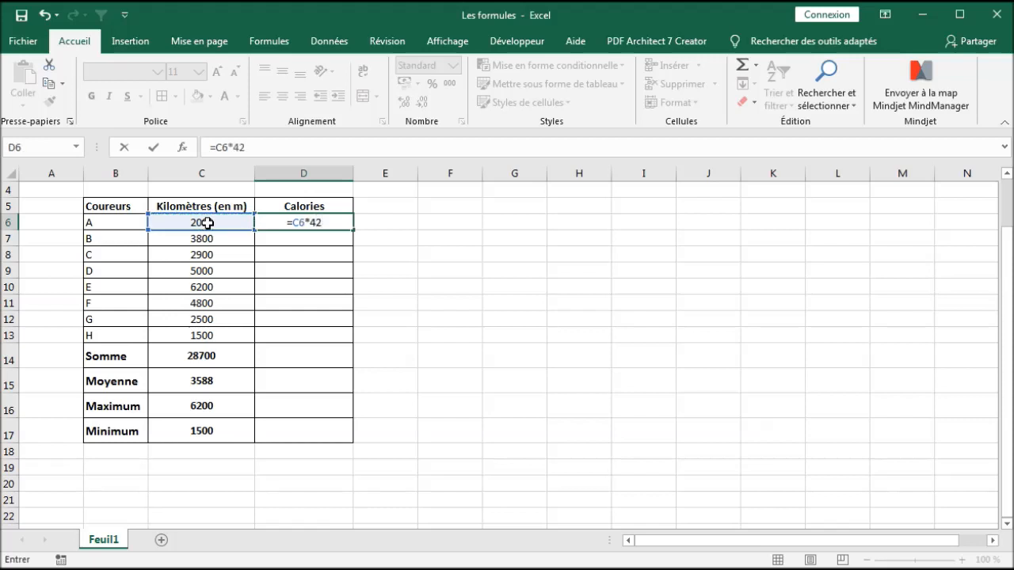
{"action": "key", "text": "Return"}
{"action": "left_click", "coordinate": [298, 224]}
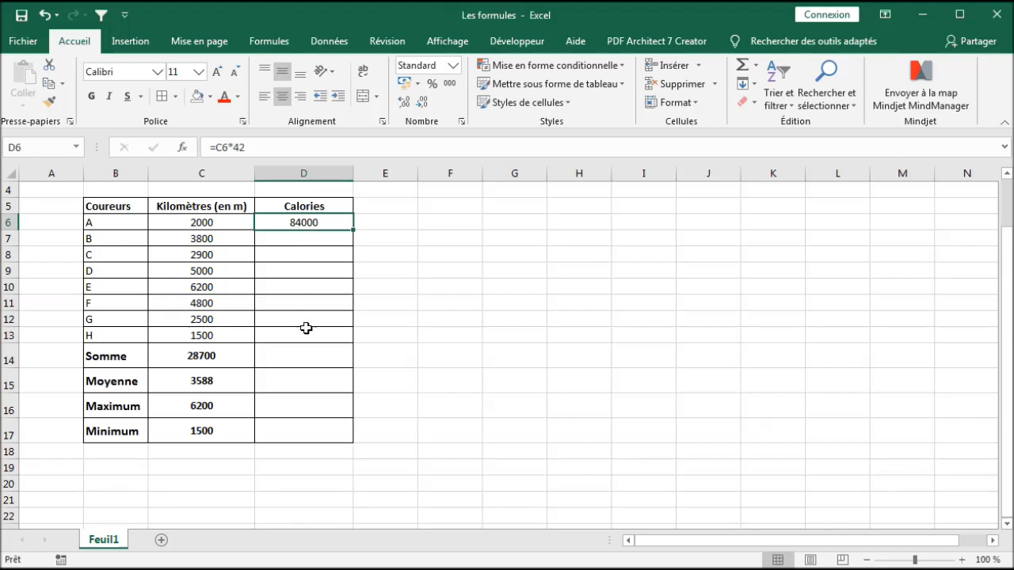
- Copy the calories formula from D6 down through D13 for the remaining runners
{"action": "left_click", "coordinate": [295, 239]}
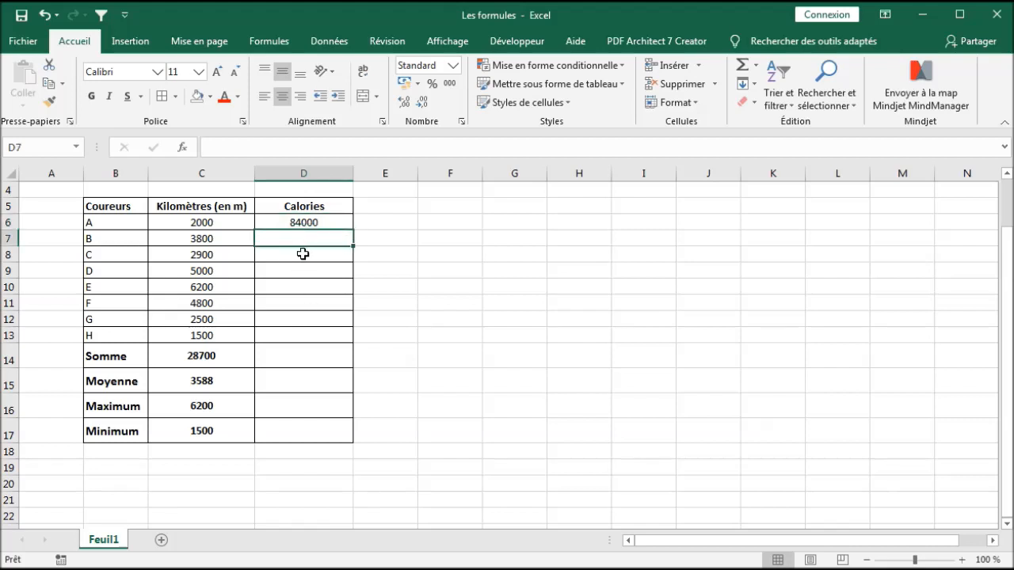
{"action": "left_click", "coordinate": [225, 237]}
{"action": "left_click", "coordinate": [302, 236]}
{"action": "left_click", "coordinate": [315, 222]}
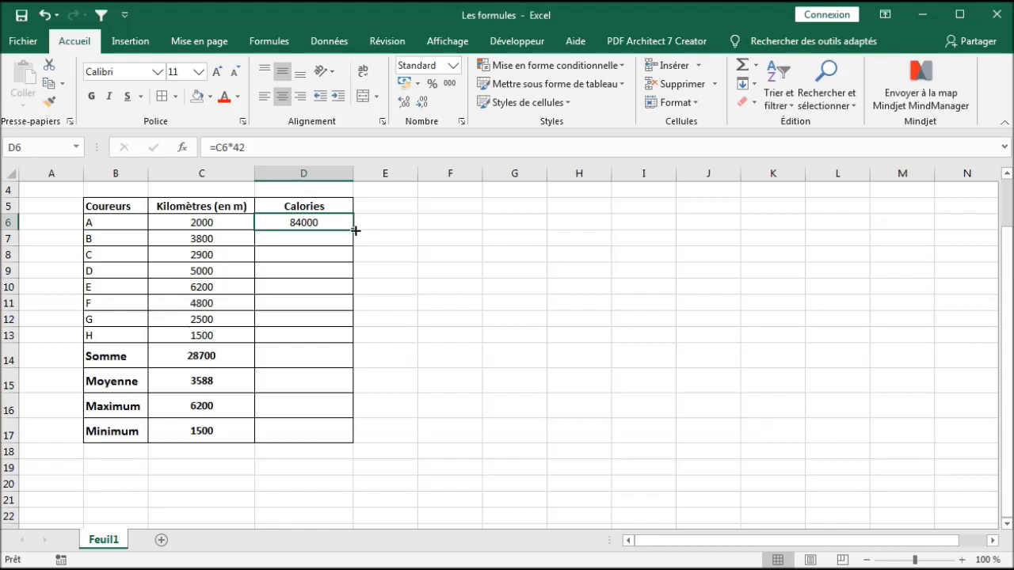
{"action": "left_click_drag", "start_coordinate": [353, 229], "coordinate": [358, 335]}
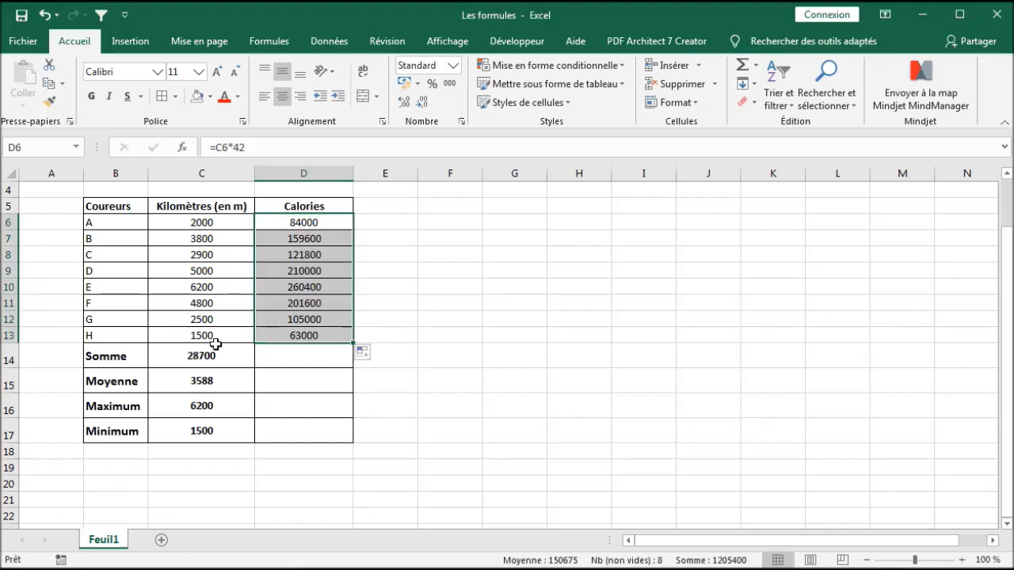
- Check the copied calories formulas in D6:D13 against each runner's distance in column C
{"action": "left_click", "coordinate": [102, 336]}
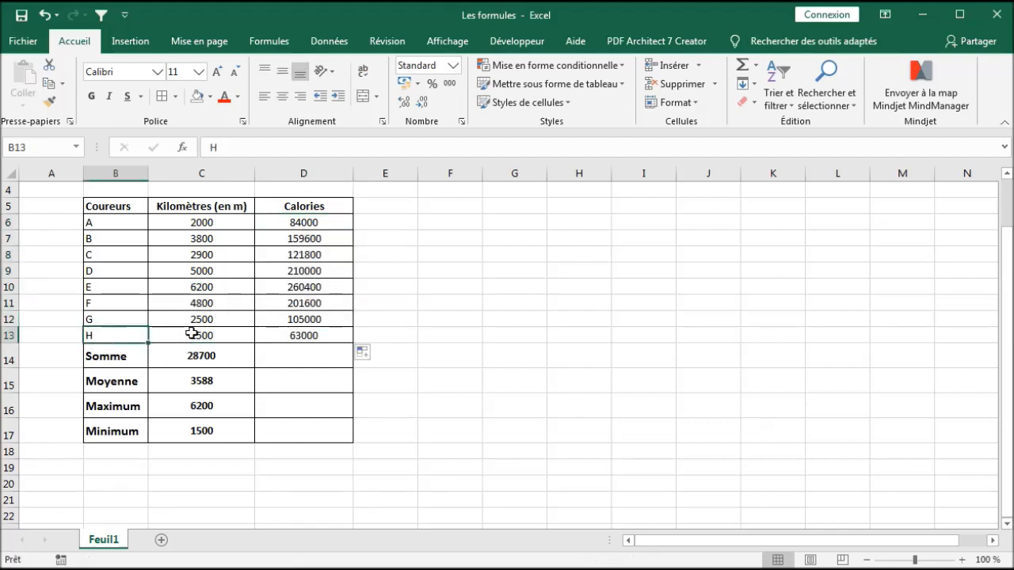
{"action": "left_click", "coordinate": [297, 333]}
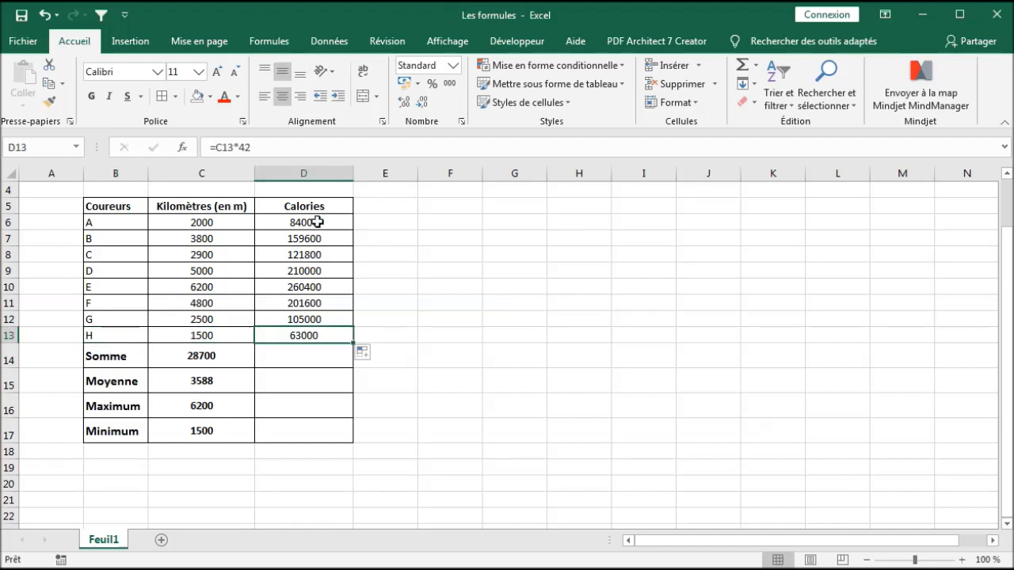
{"action": "left_click_drag", "start_coordinate": [318, 223], "coordinate": [319, 304]}
{"action": "left_click", "coordinate": [299, 286]}
{"action": "left_click", "coordinate": [219, 289]}
{"action": "left_click", "coordinate": [228, 303]}
{"action": "left_click", "coordinate": [281, 306]}
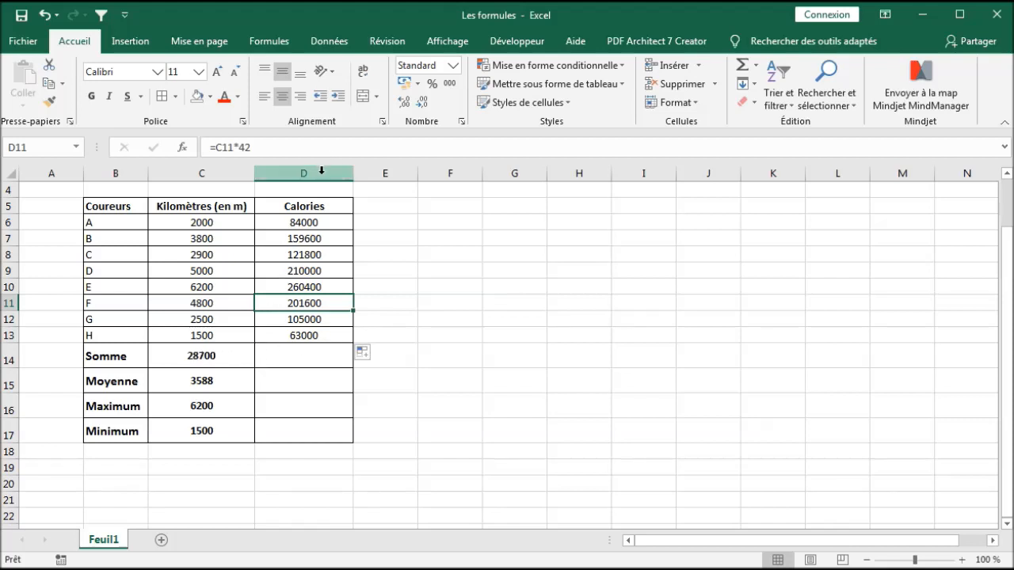
- Extend the Somme formula from C14 to D14 and inspect the range each of the two formulas sums
{"action": "left_click", "coordinate": [10, 360]}
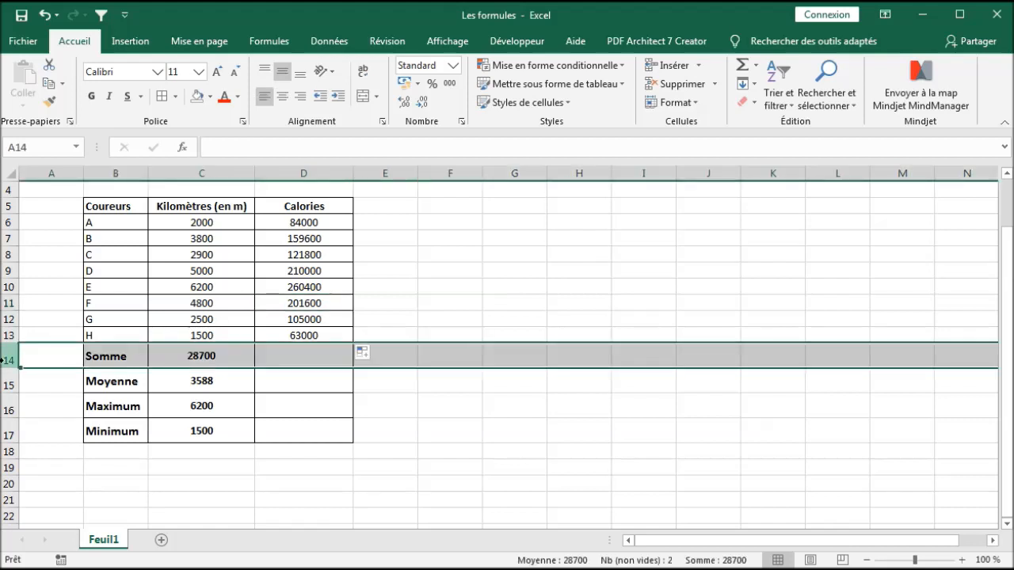
{"action": "left_click", "coordinate": [201, 356]}
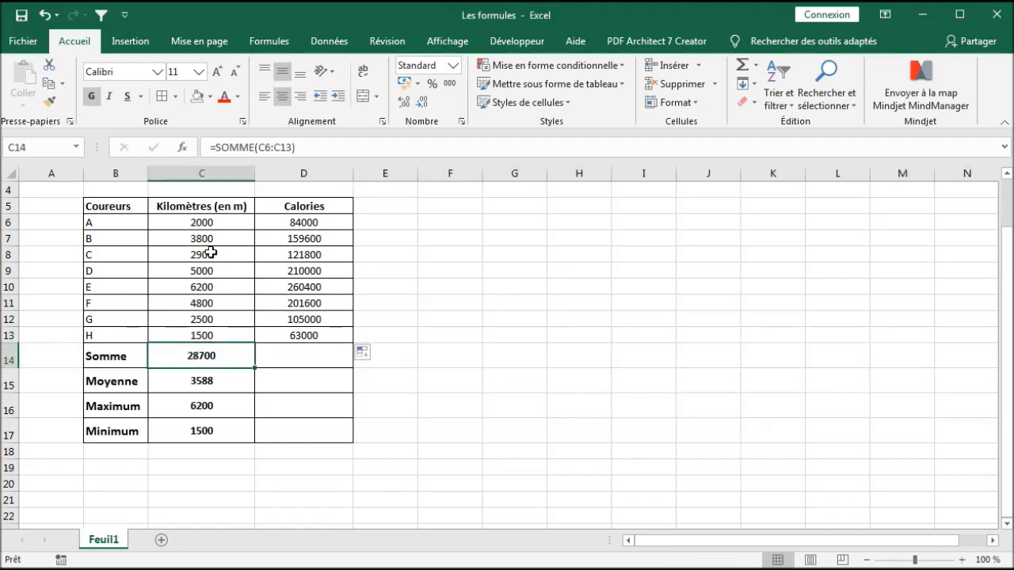
{"action": "double_click", "coordinate": [217, 360]}
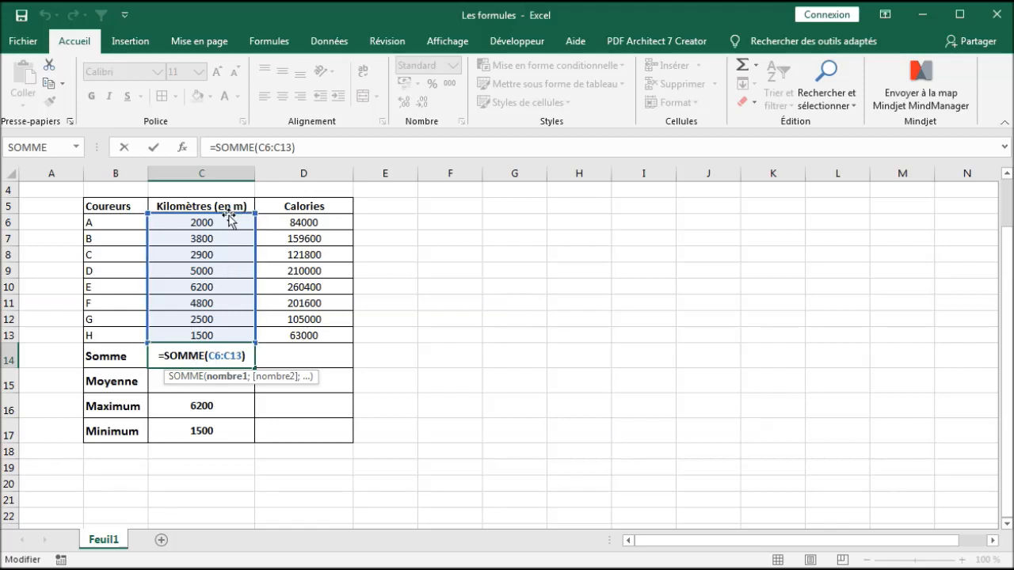
{"action": "key", "text": "Return"}
{"action": "left_click", "coordinate": [218, 357]}
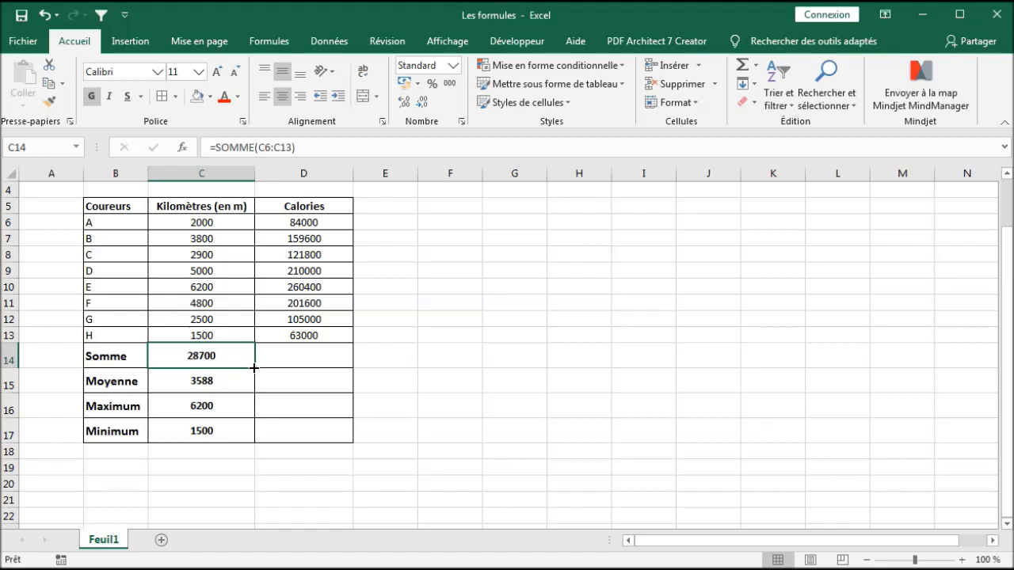
{"action": "left_click_drag", "start_coordinate": [254, 367], "coordinate": [336, 362]}
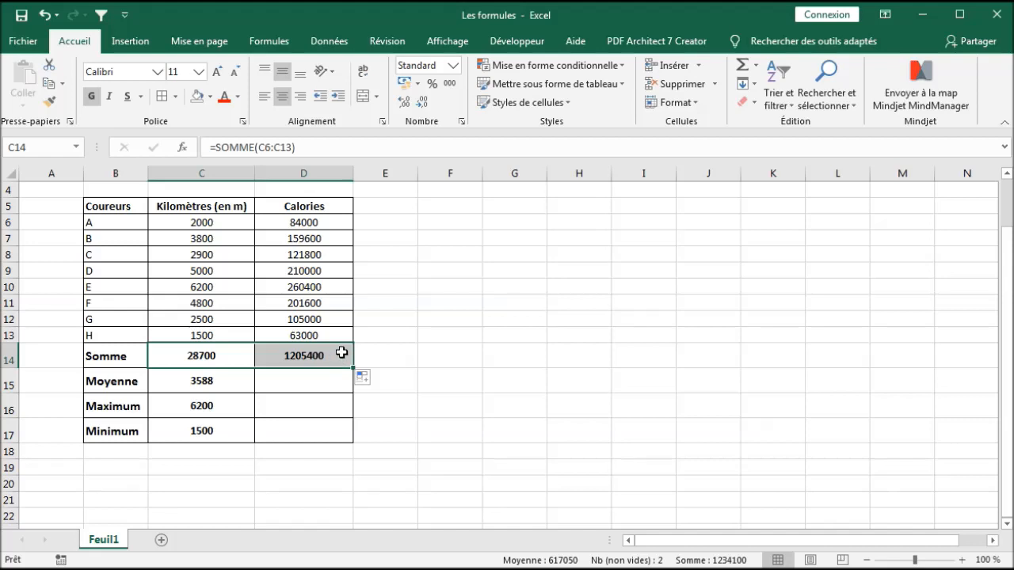
{"action": "left_click", "coordinate": [340, 356]}
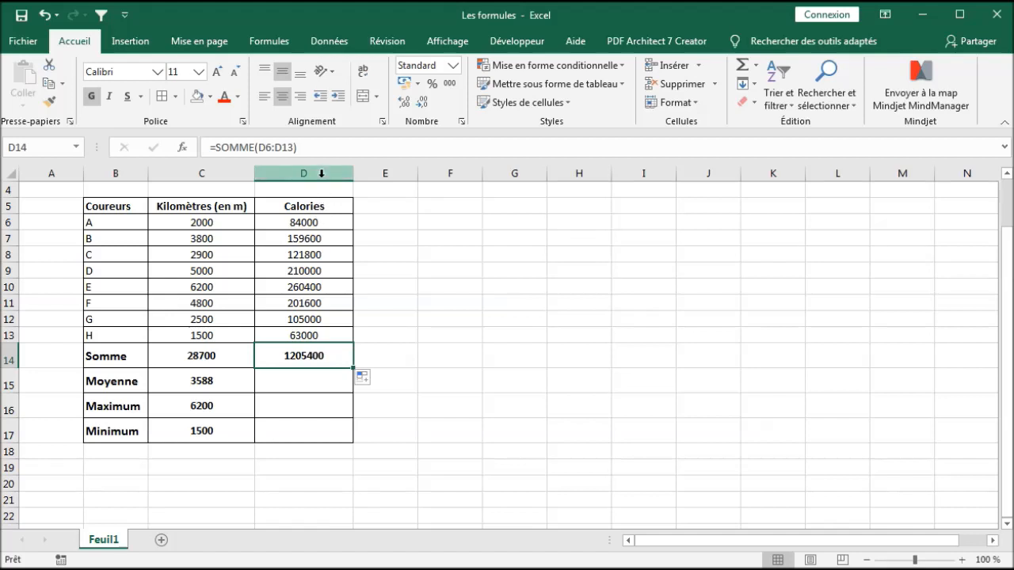
{"action": "double_click", "coordinate": [327, 356]}
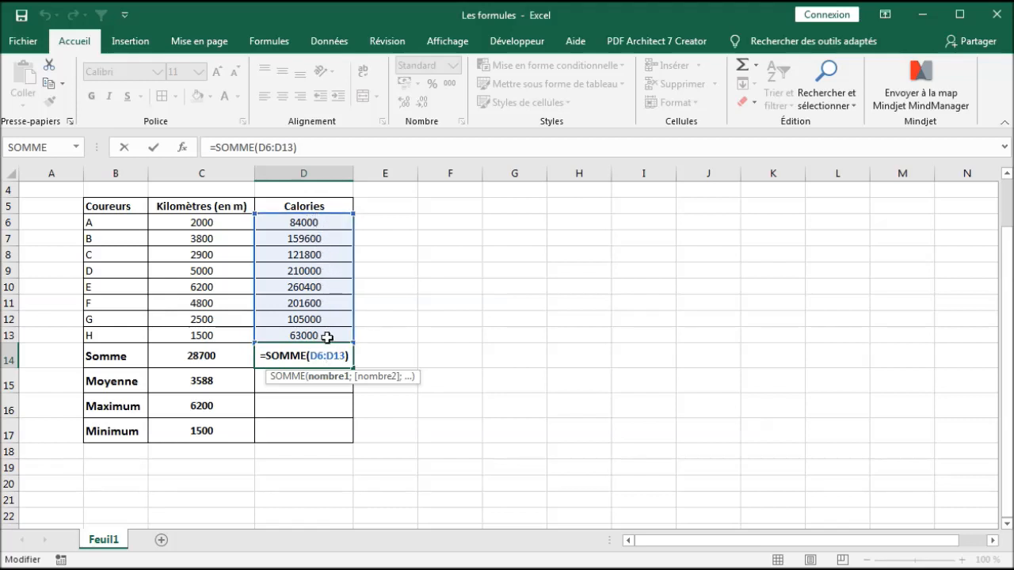
{"action": "key", "text": "Return"}
- Extend the Moyenne, Maximum and Minimum formulas from C15:C17 to the Calories column in D15:D17
{"action": "left_click", "coordinate": [200, 382]}
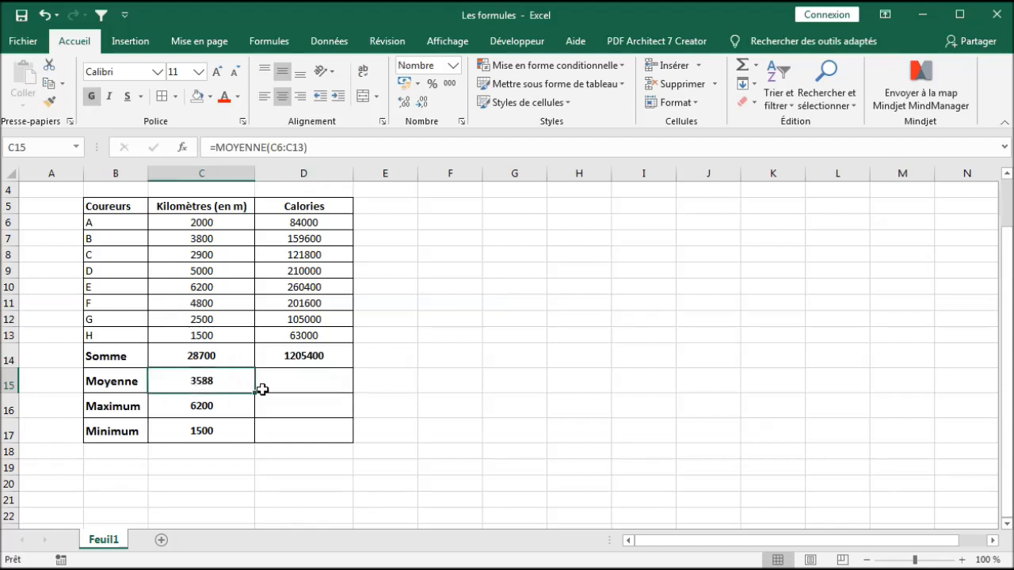
{"action": "left_click_drag", "start_coordinate": [255, 393], "coordinate": [327, 386]}
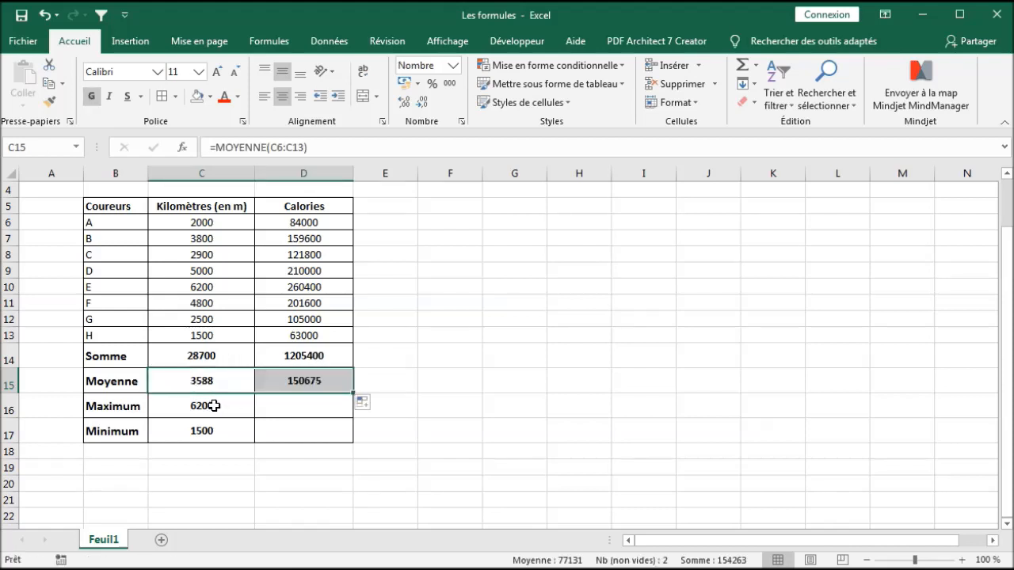
{"action": "left_click", "coordinate": [243, 407]}
{"action": "left_click_drag", "start_coordinate": [271, 419], "coordinate": [330, 410]}
{"action": "left_click", "coordinate": [193, 434]}
{"action": "left_click_drag", "start_coordinate": [257, 443], "coordinate": [331, 437]}
{"action": "left_click", "coordinate": [304, 433]}
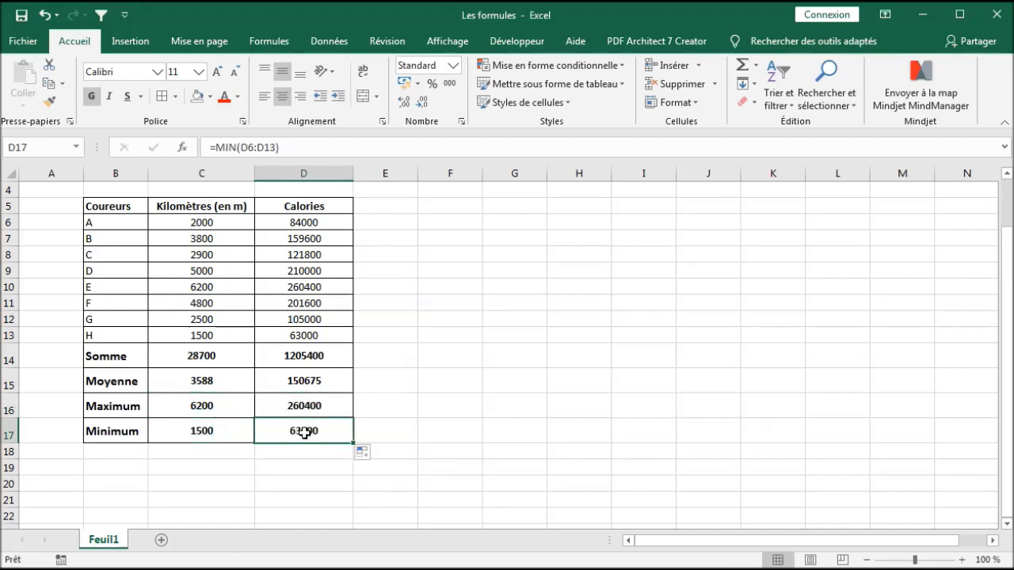
{"action": "left_click", "coordinate": [328, 358]}
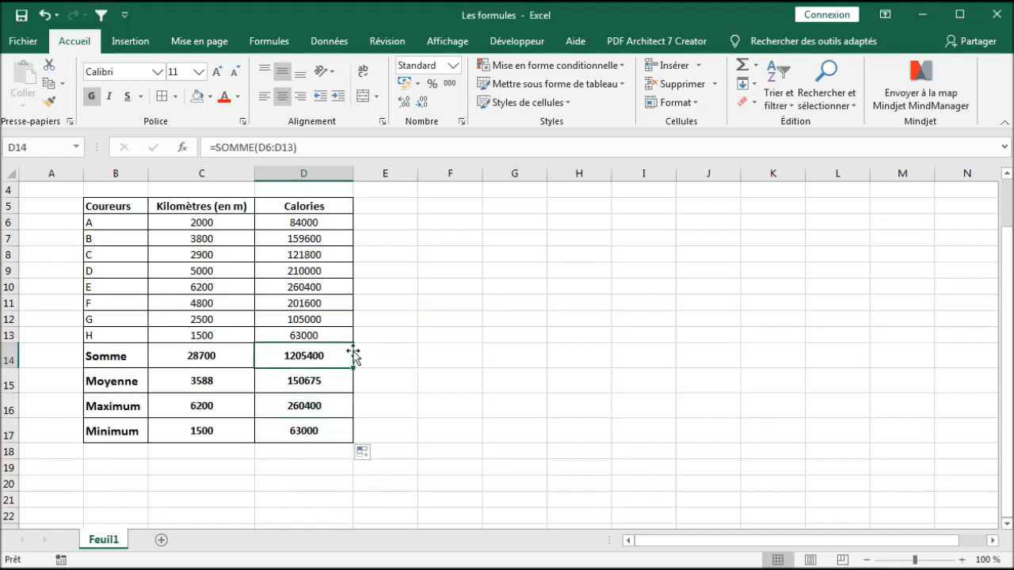
- Add a column with the header % in E5 and center the header in its cell
{"action": "left_click", "coordinate": [396, 207]}
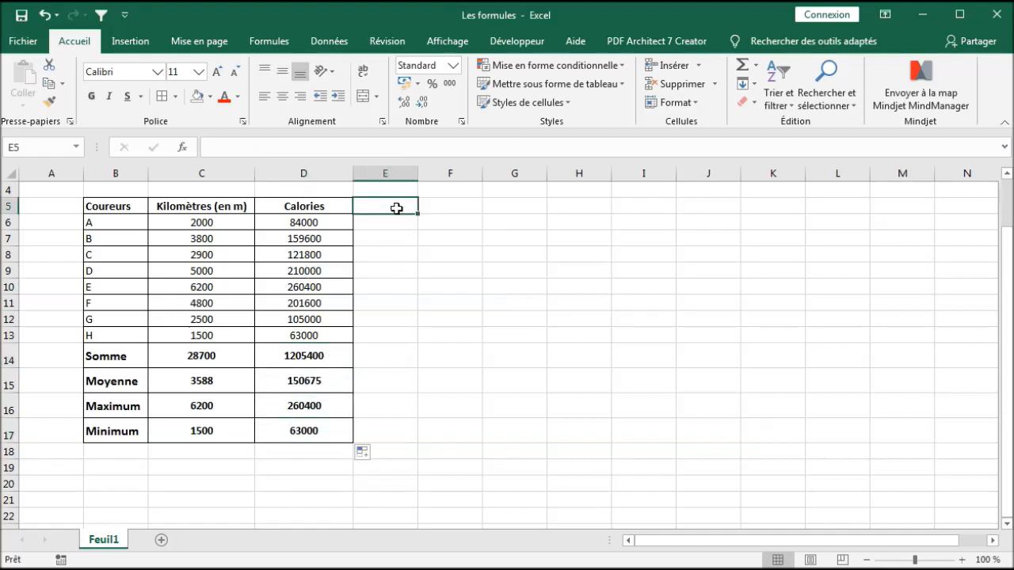
{"action": "type", "text": "%"}
{"action": "key", "text": "Return"}
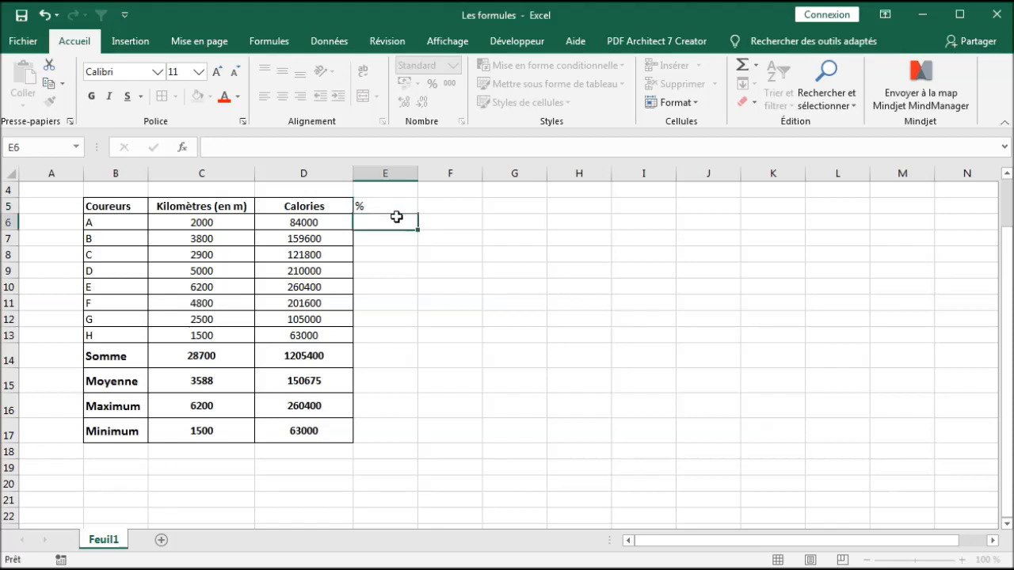
{"action": "left_click", "coordinate": [390, 204]}
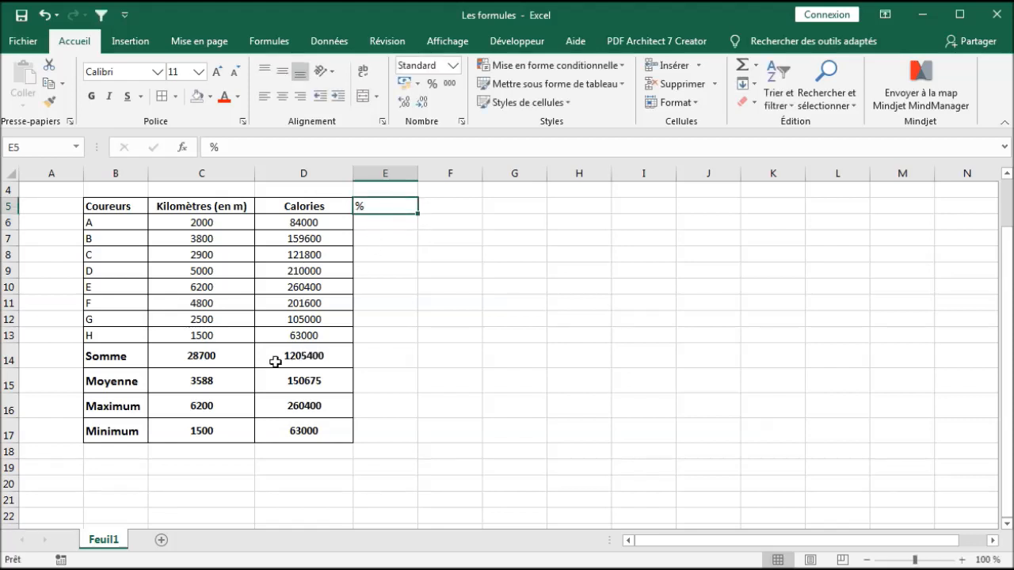
{"action": "left_click", "coordinate": [320, 223]}
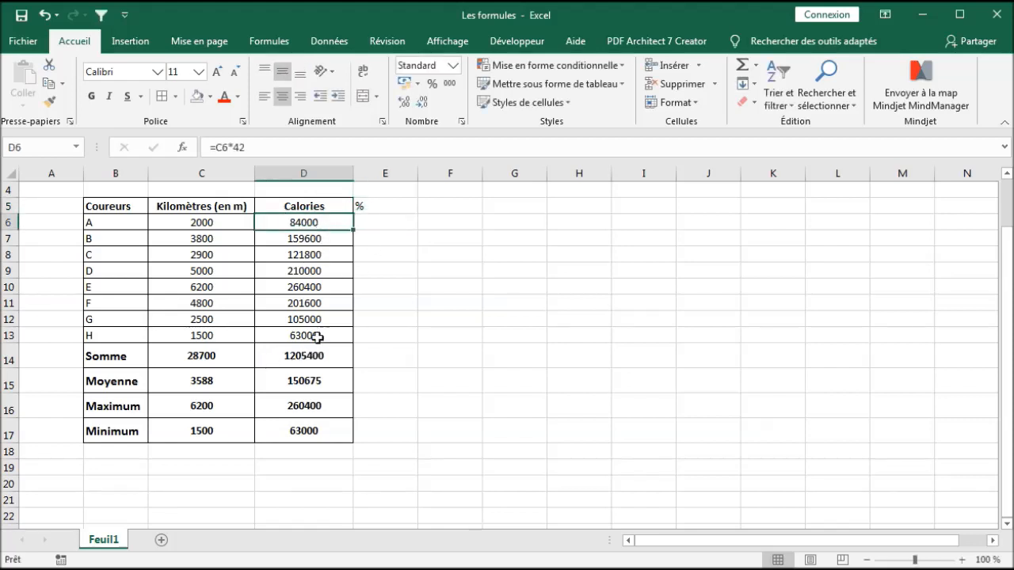
{"action": "left_click", "coordinate": [309, 357]}
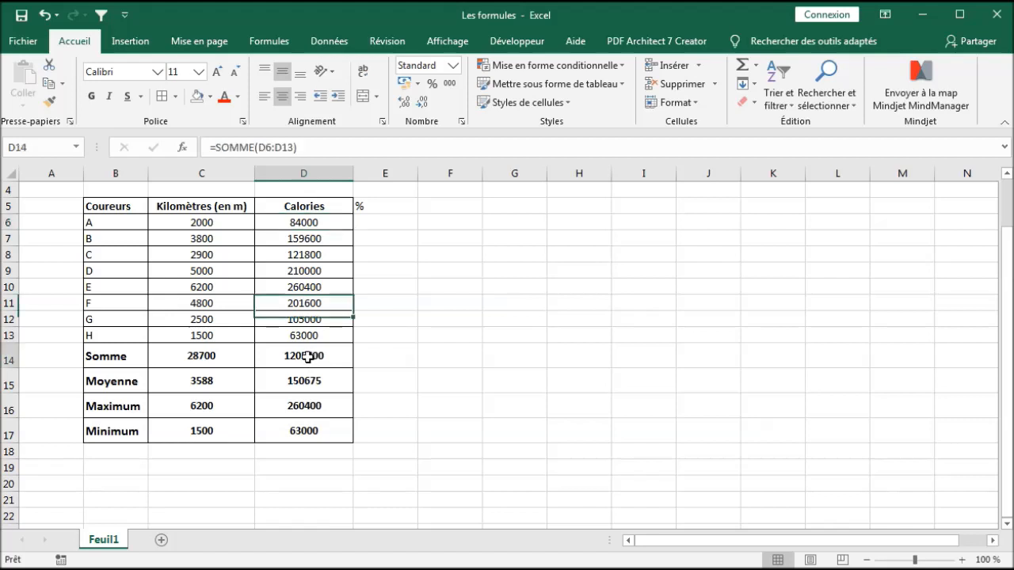
{"action": "left_click", "coordinate": [383, 207]}
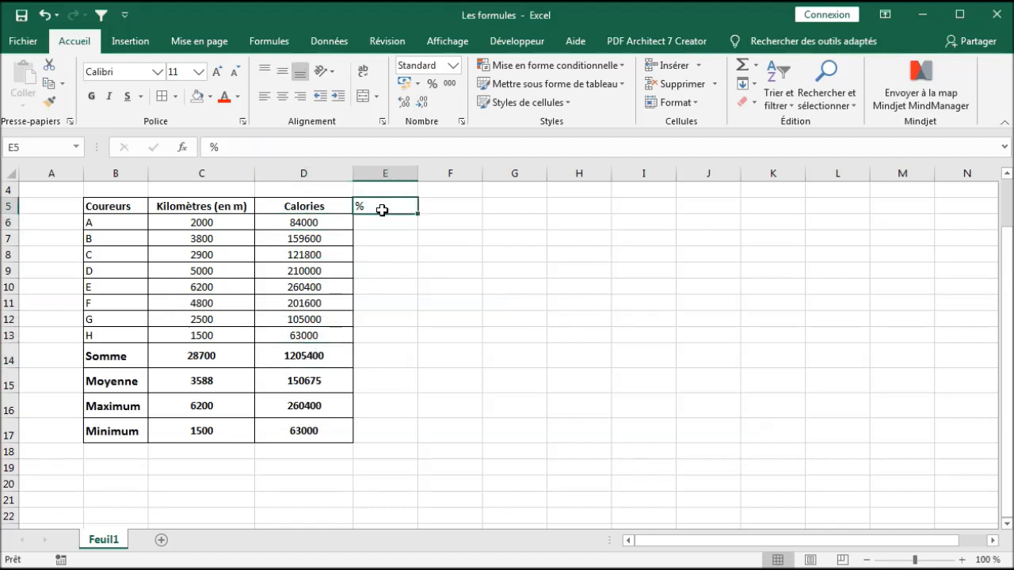
{"action": "left_click", "coordinate": [283, 93]}
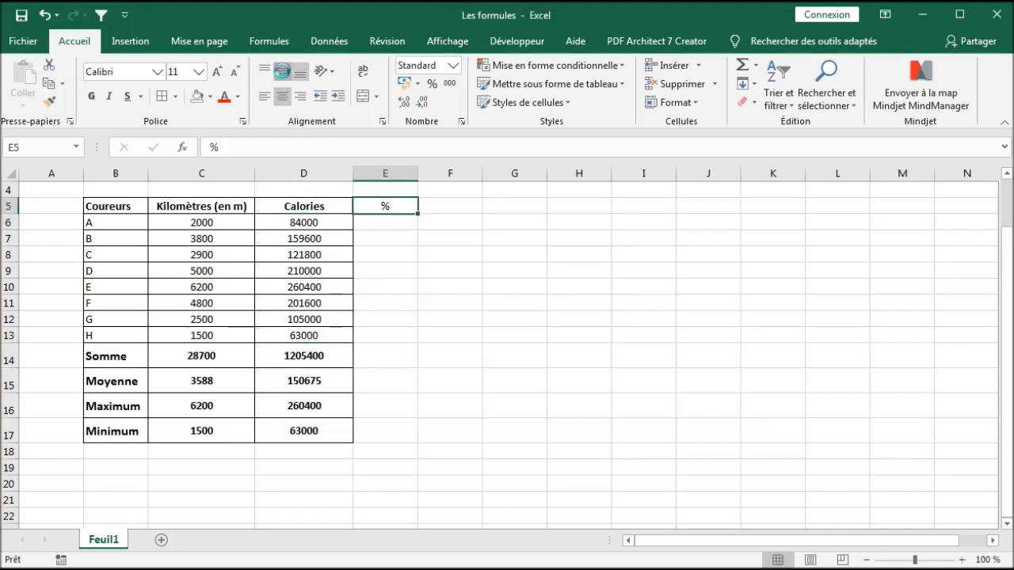
{"action": "left_click", "coordinate": [396, 224]}
{"action": "type", "text": "="}
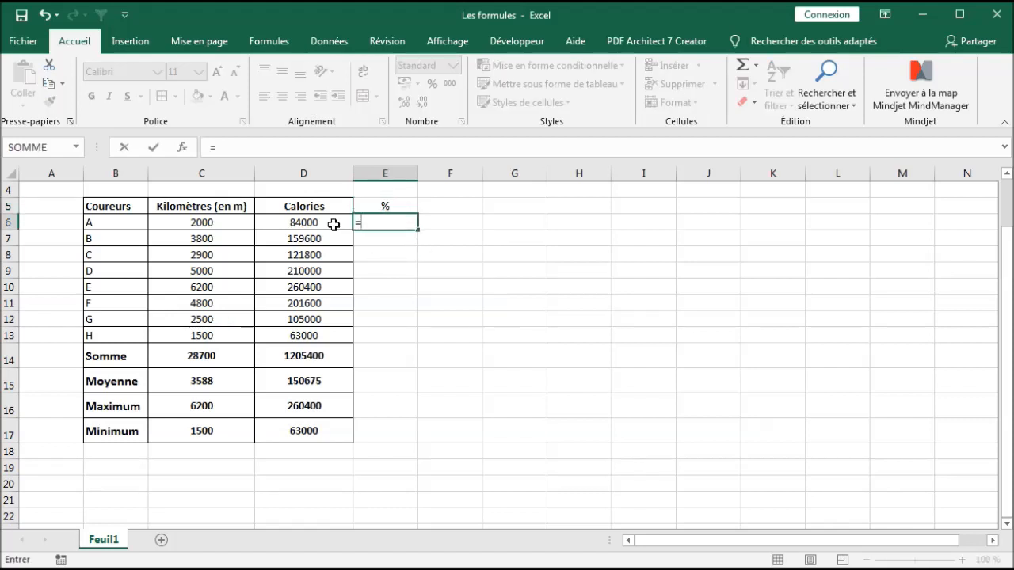
{"action": "key", "text": "Escape"}
{"action": "left_click", "coordinate": [635, 320]}
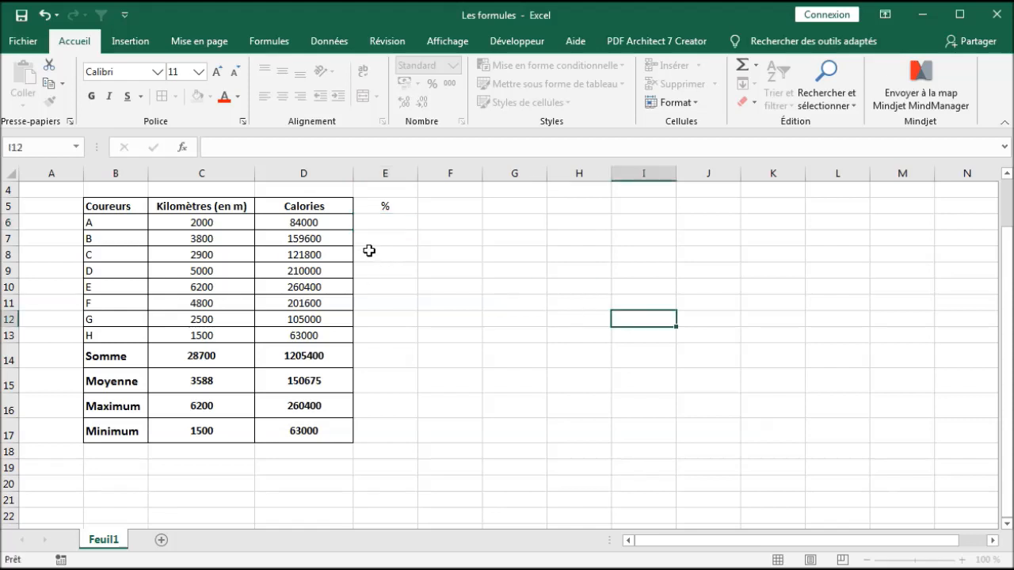
- Format E6:E13 as percentages and apply cell borders to E5:E17
{"action": "left_click_drag", "start_coordinate": [396, 222], "coordinate": [401, 331]}
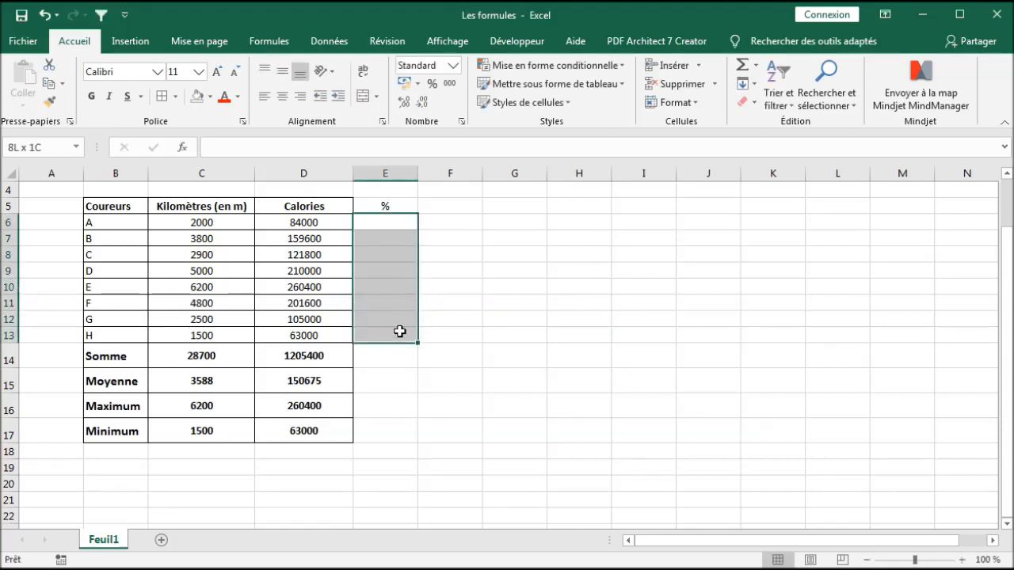
{"action": "left_click", "coordinate": [432, 83]}
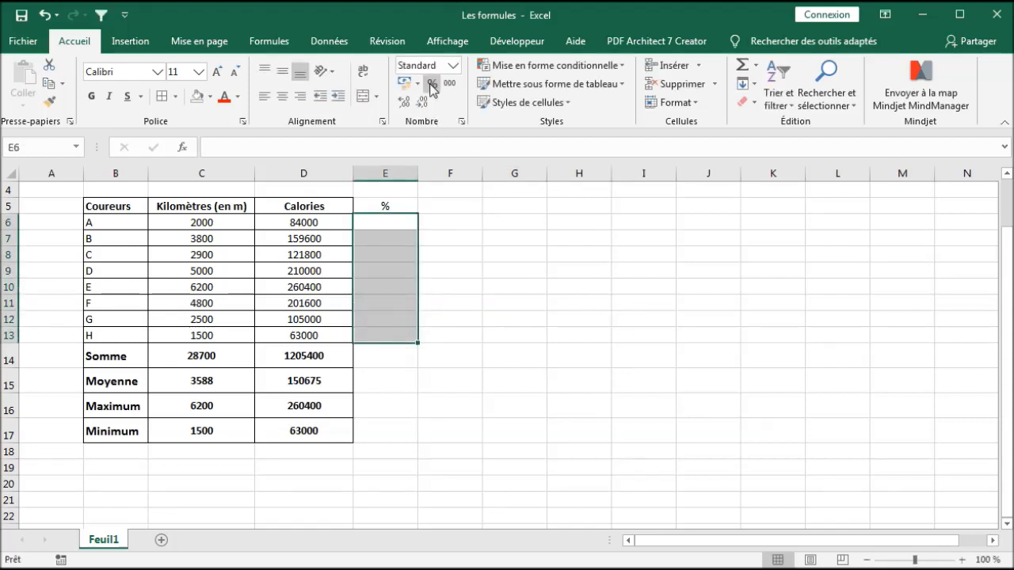
{"action": "left_click", "coordinate": [390, 219]}
{"action": "left_click_drag", "start_coordinate": [388, 211], "coordinate": [366, 429]}
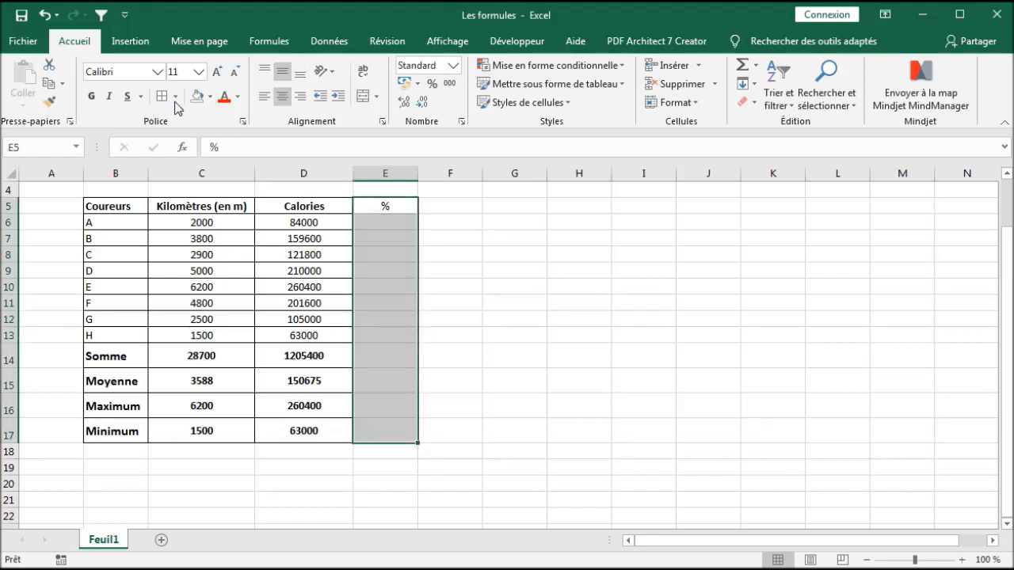
- Enter the formula =D6/D14 in E6 to calculate runner A's share of the total calories
{"action": "left_click", "coordinate": [374, 216]}
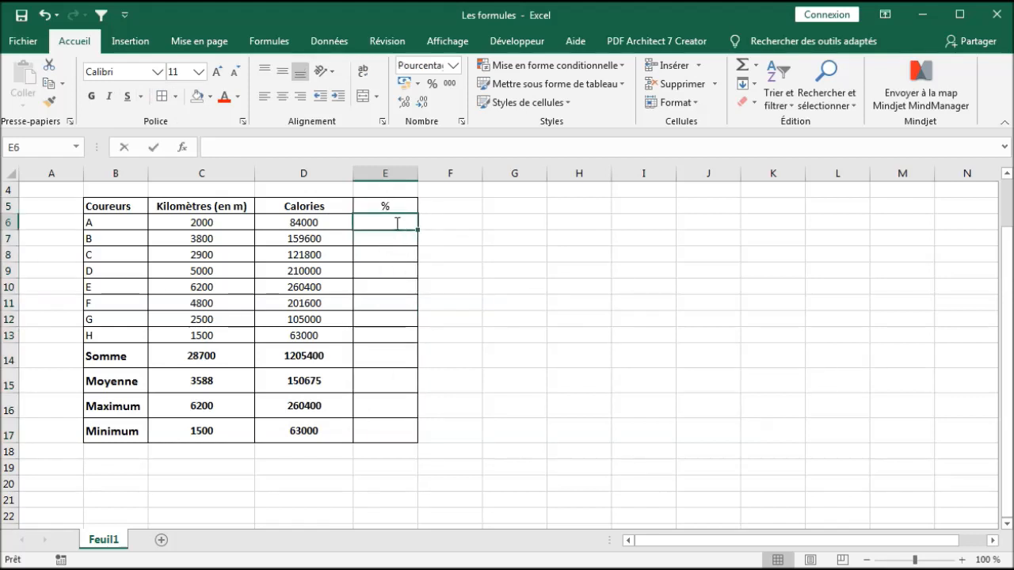
{"action": "type", "text": "="}
{"action": "left_click", "coordinate": [325, 225]}
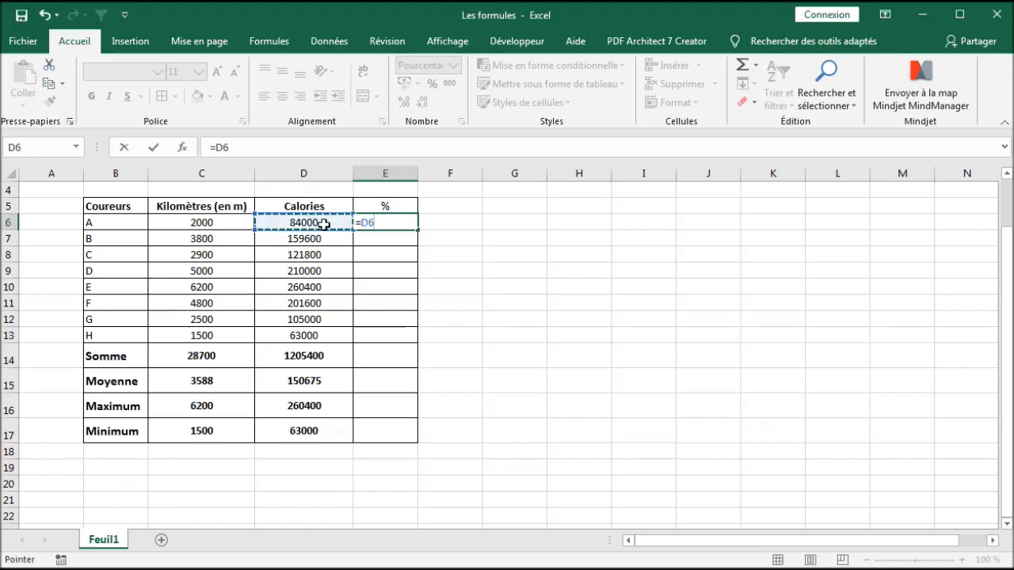
{"action": "type", "text": "/"}
{"action": "left_click", "coordinate": [319, 356]}
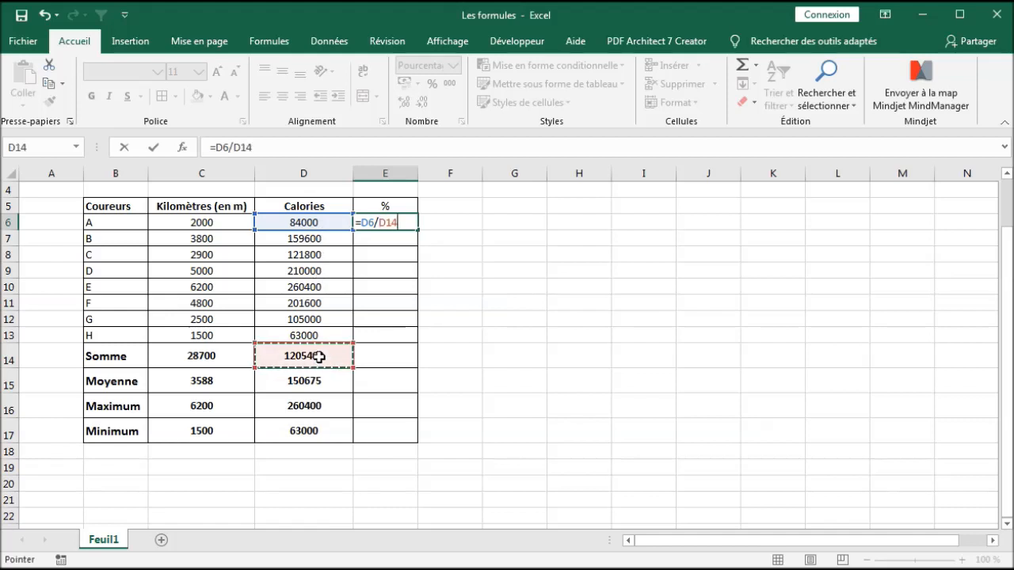
{"action": "key", "text": "Return"}
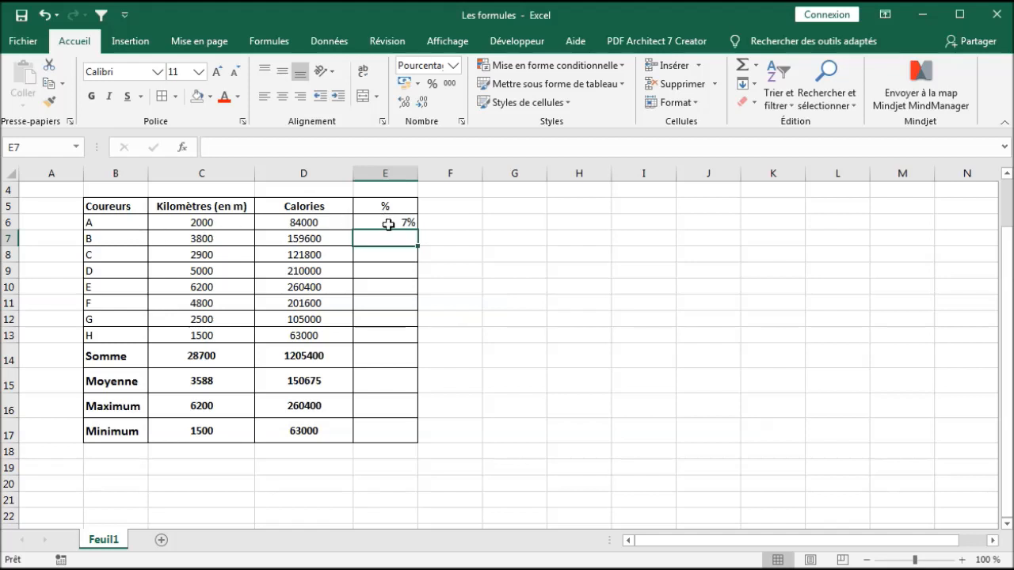
- Try to fill the percentage formula with its relative D14 reference from E6 down to E13
{"action": "left_click", "coordinate": [388, 222]}
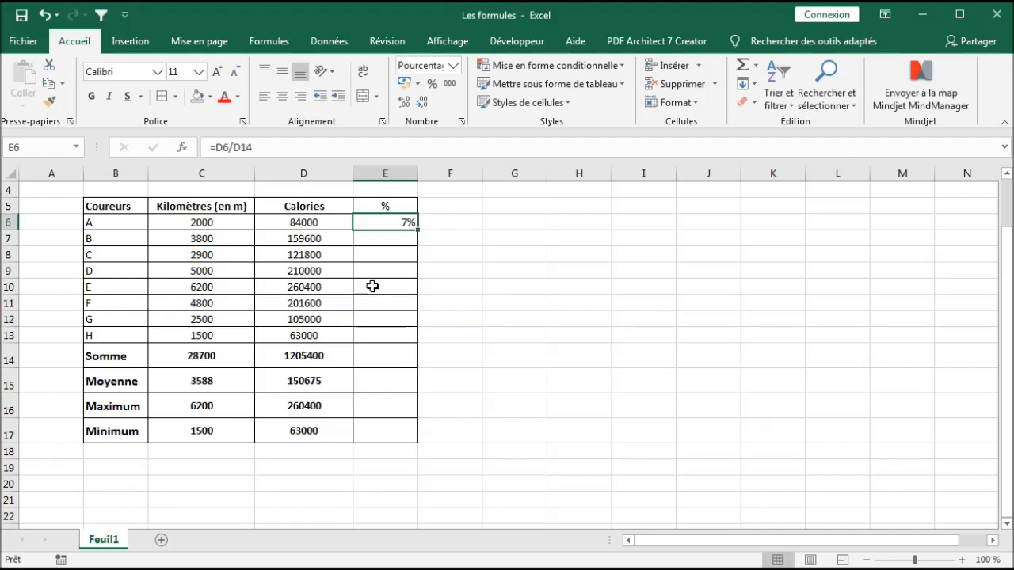
{"action": "left_click", "coordinate": [391, 236]}
{"action": "left_click", "coordinate": [389, 221]}
{"action": "left_click_drag", "start_coordinate": [418, 231], "coordinate": [396, 343]}
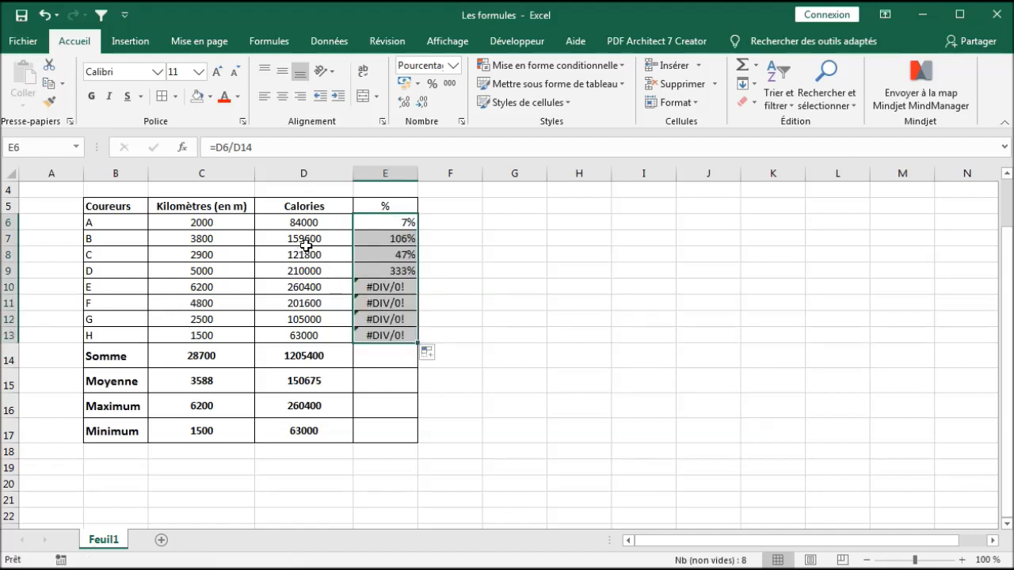
- Examine the Calories cells and the references used by the percentage formulas in E6, E7 and E9
{"action": "left_click", "coordinate": [306, 249]}
{"action": "left_click", "coordinate": [308, 284]}
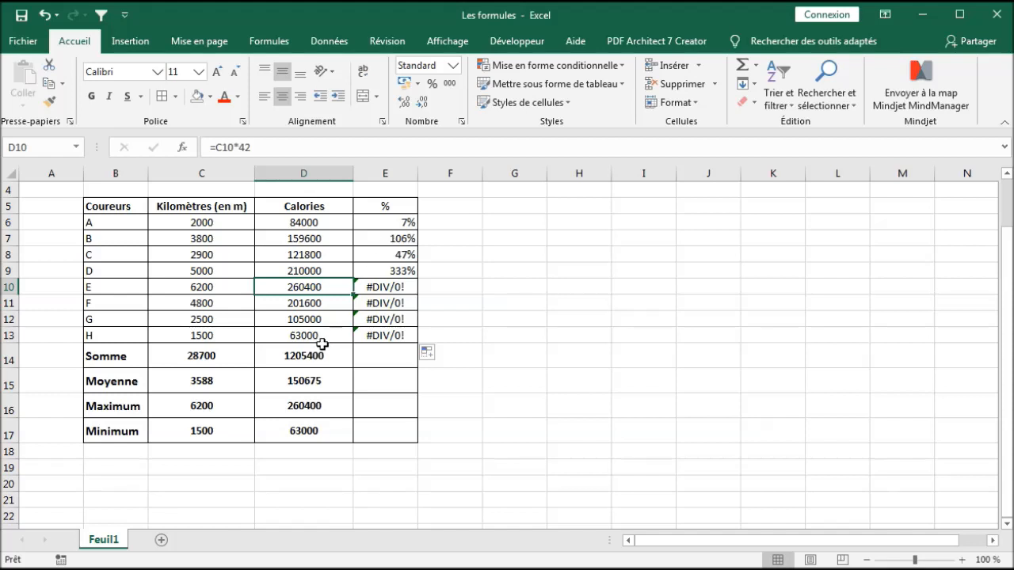
{"action": "left_click", "coordinate": [304, 358]}
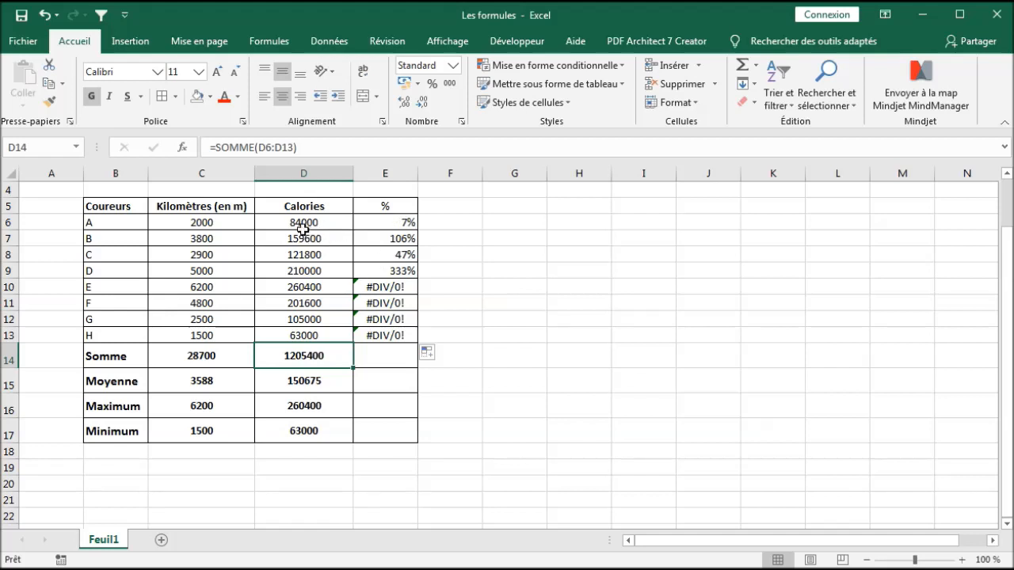
{"action": "left_click_drag", "start_coordinate": [304, 239], "coordinate": [303, 320]}
{"action": "left_click", "coordinate": [301, 356]}
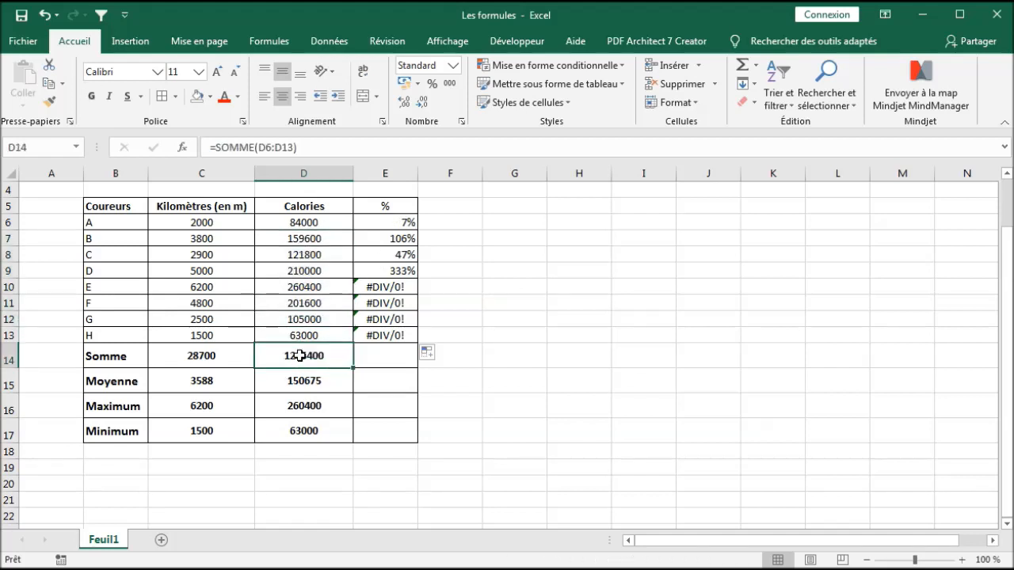
{"action": "left_click", "coordinate": [396, 223]}
{"action": "double_click", "coordinate": [397, 222]}
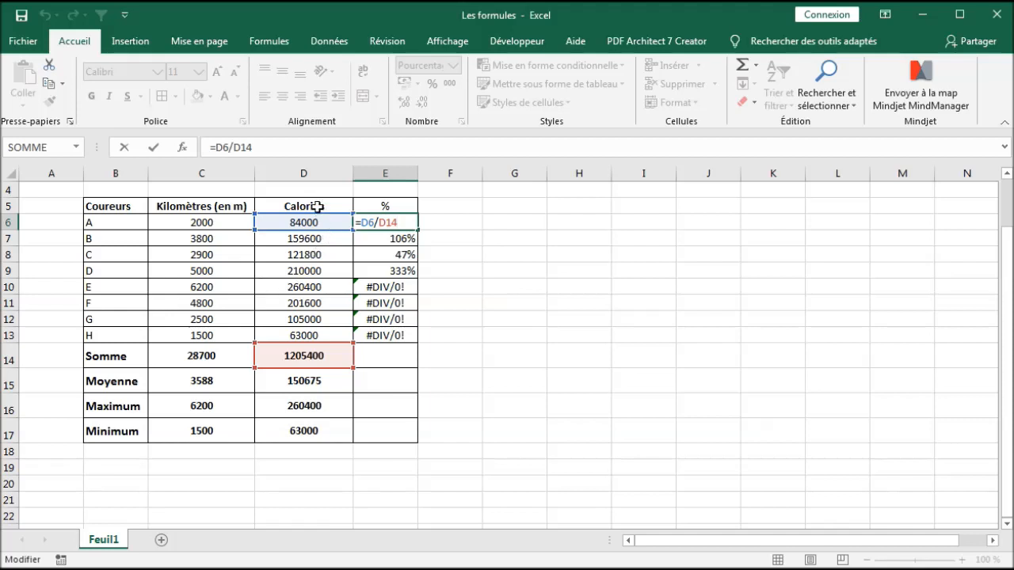
{"action": "key", "text": "Return"}
{"action": "double_click", "coordinate": [385, 239]}
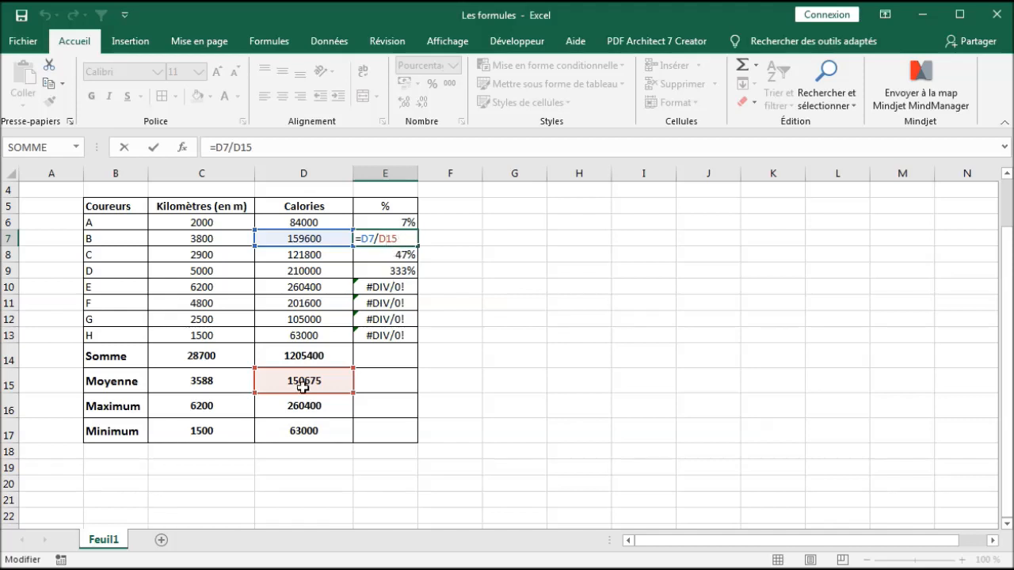
{"action": "left_click", "coordinate": [394, 268]}
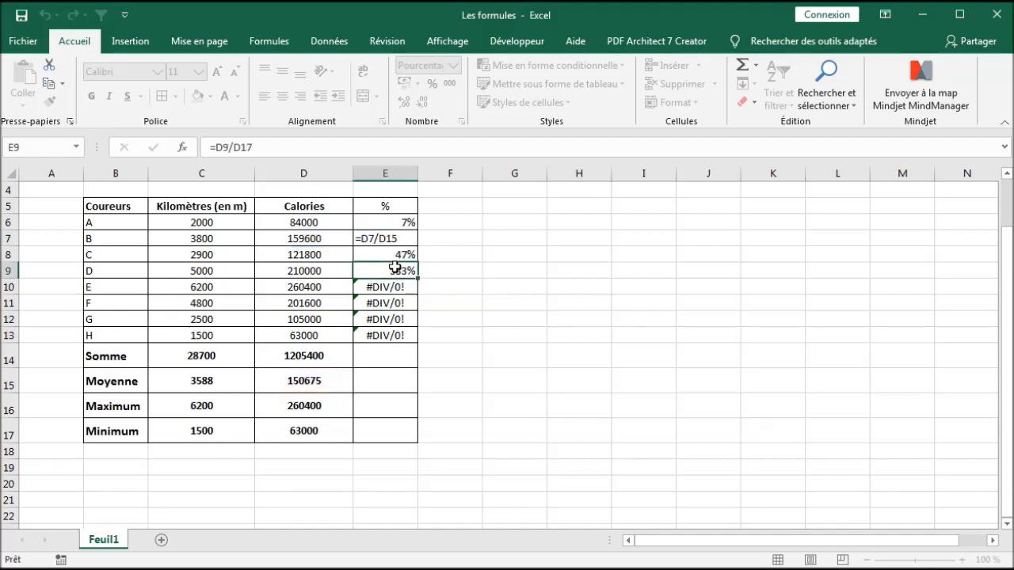
- Clear E7:E13 and make the total's reference absolute in E6 so the formula reads =D6/$D$14
{"action": "left_click_drag", "start_coordinate": [383, 239], "coordinate": [385, 330]}
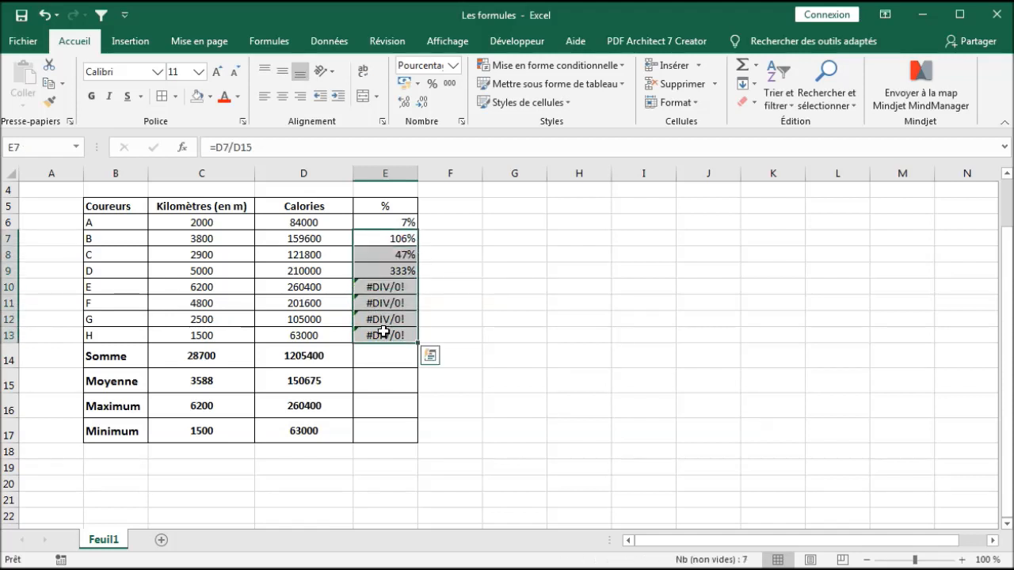
{"action": "key", "text": "Delete"}
{"action": "left_click", "coordinate": [400, 221]}
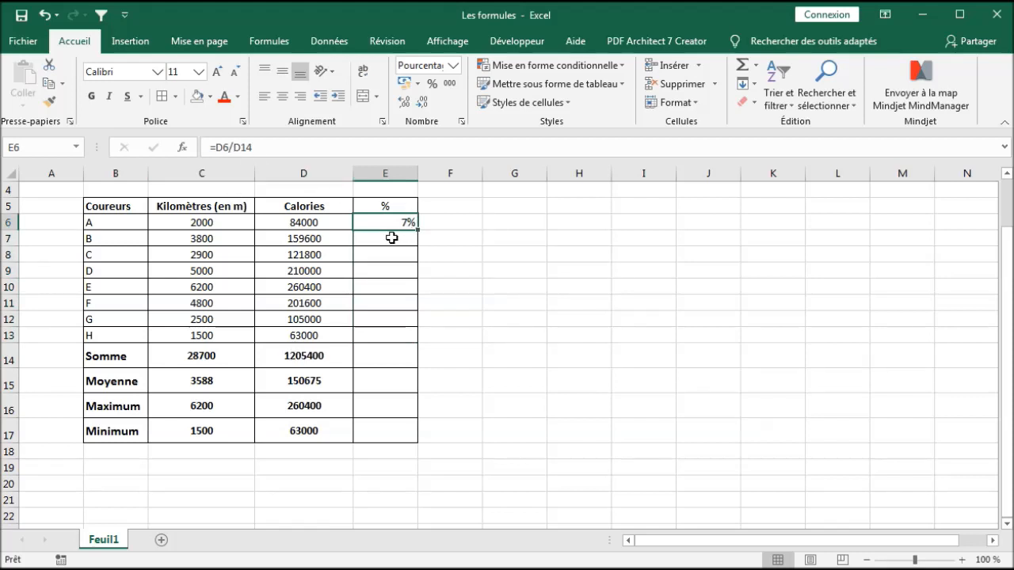
{"action": "left_click", "coordinate": [234, 148]}
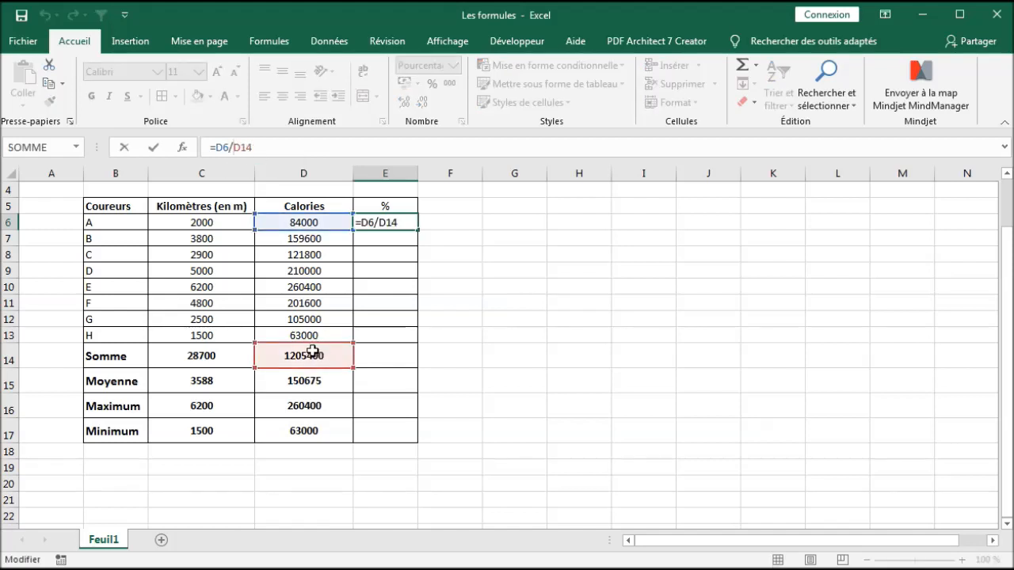
{"action": "type", "text": "$D"}
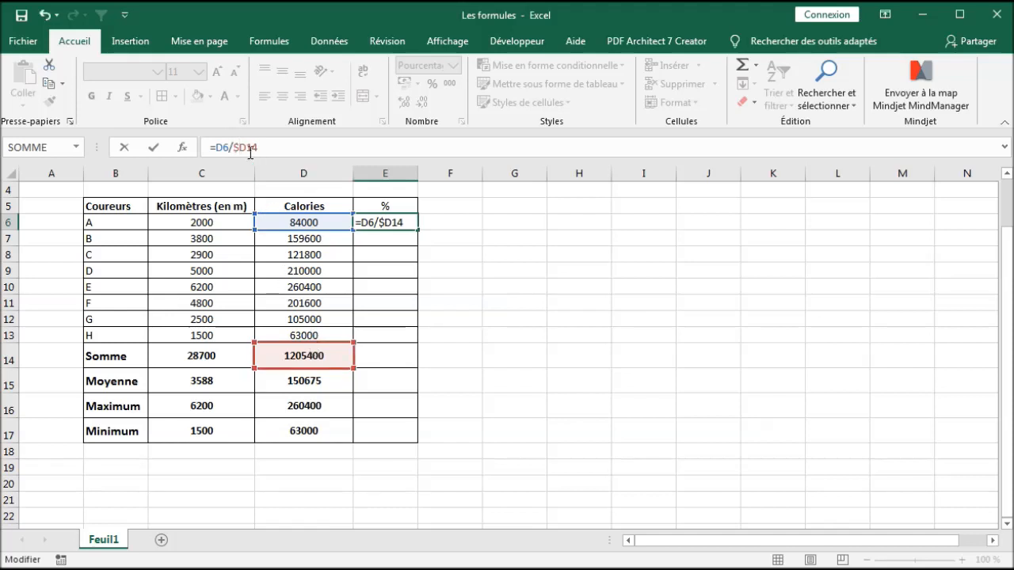
{"action": "type", "text": "$"}
{"action": "key", "text": "Return"}
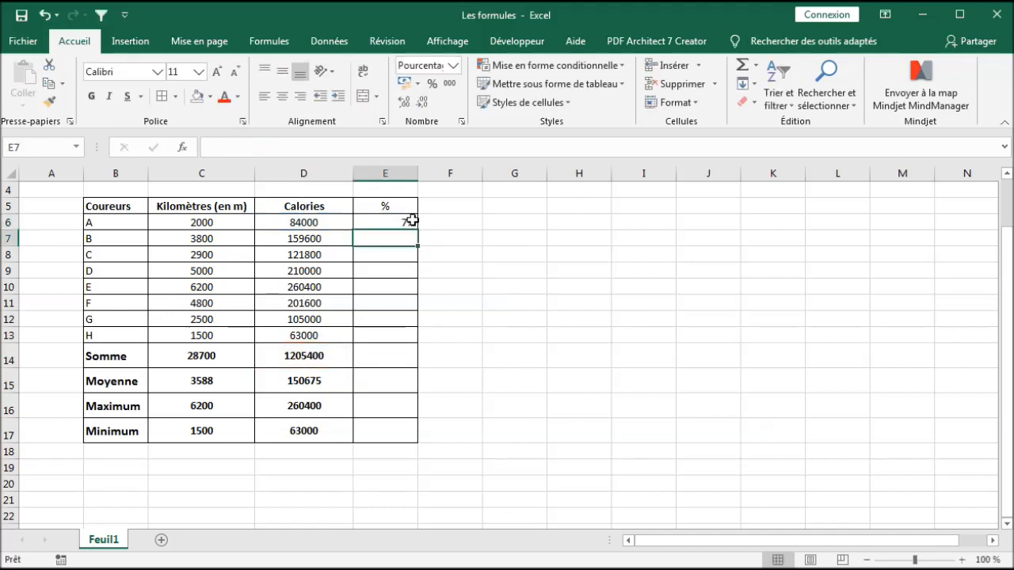
- Remove the dollar signs from the D14 reference in E6 and reapply the absolute reference $D$14
{"action": "left_click", "coordinate": [394, 223]}
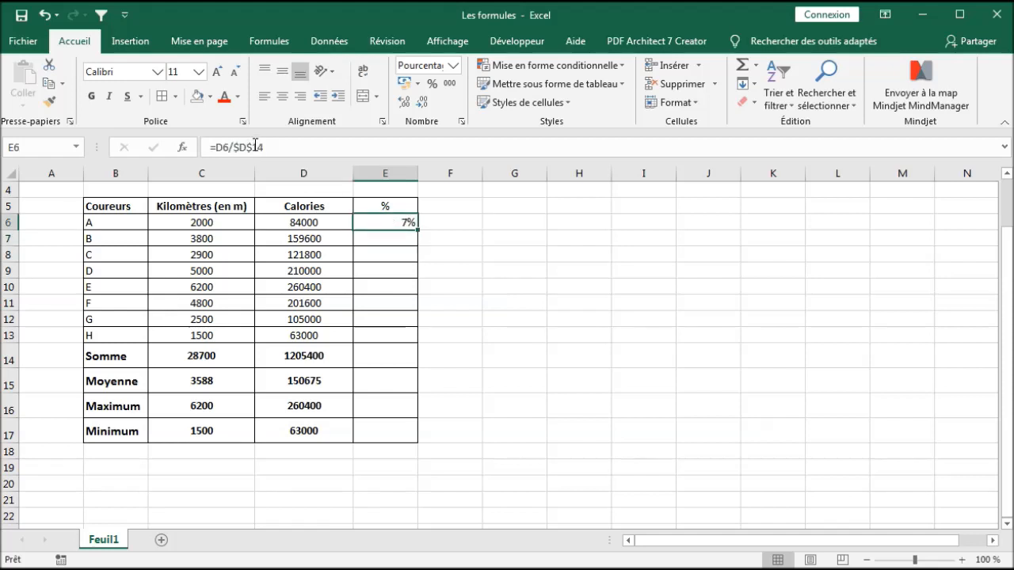
{"action": "left_click", "coordinate": [254, 148]}
{"action": "key", "text": "BackSpace"}
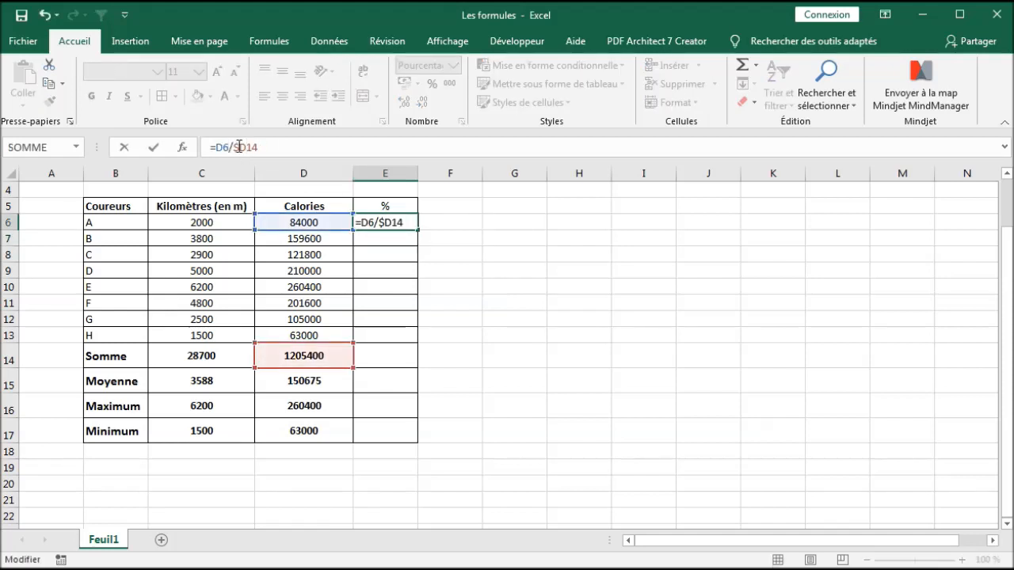
{"action": "key", "text": "BackSpace"}
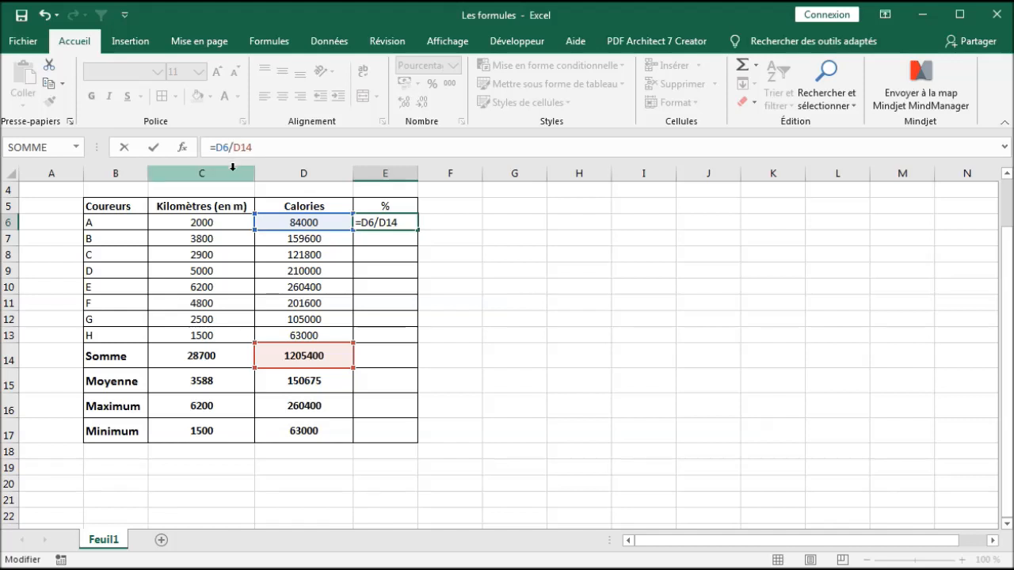
{"action": "key", "text": "F4"}
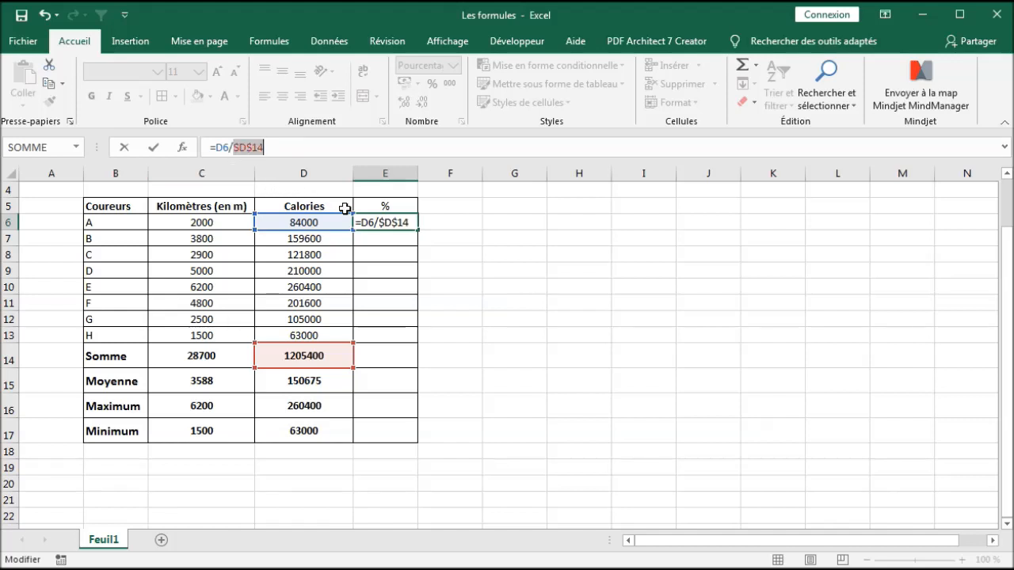
{"action": "key", "text": "Return"}
- Fill the percentage formula from E6 down to E13 and check the copies in E7, E11, E12 and E13
{"action": "left_click", "coordinate": [405, 221]}
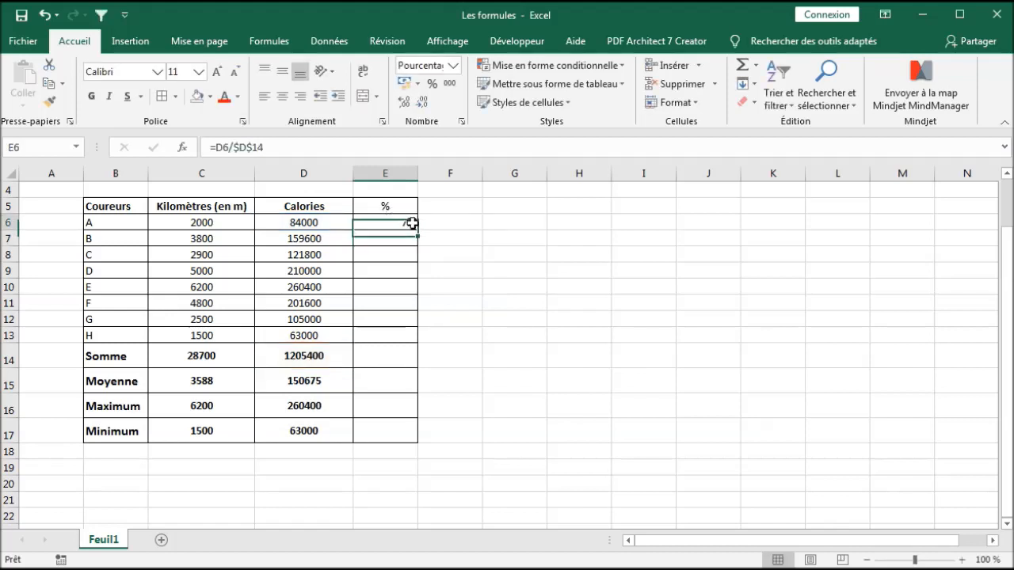
{"action": "left_click_drag", "start_coordinate": [417, 229], "coordinate": [396, 338]}
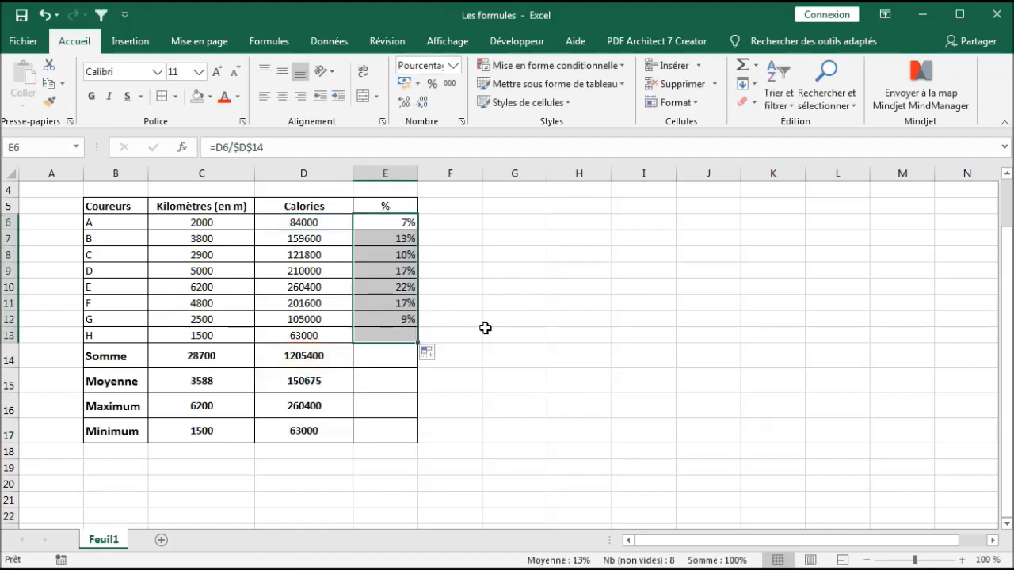
{"action": "left_click", "coordinate": [397, 239]}
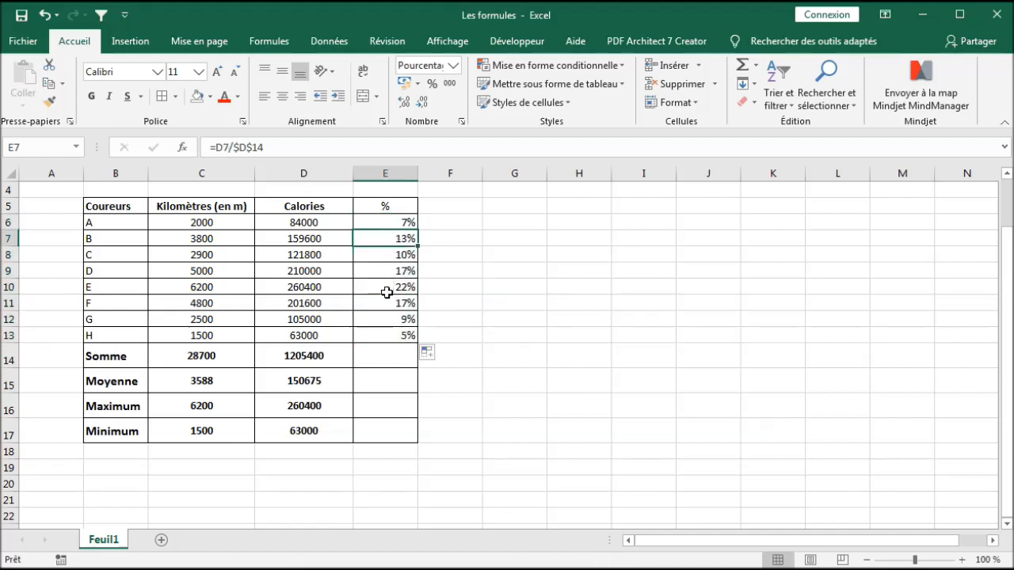
{"action": "left_click", "coordinate": [389, 304]}
{"action": "left_click", "coordinate": [379, 323]}
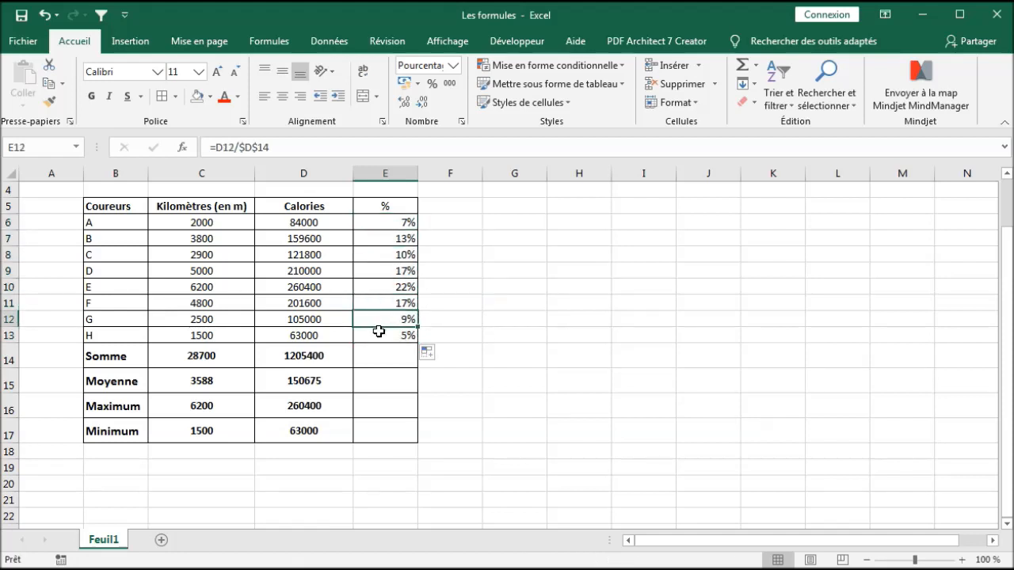
{"action": "left_click", "coordinate": [377, 335]}
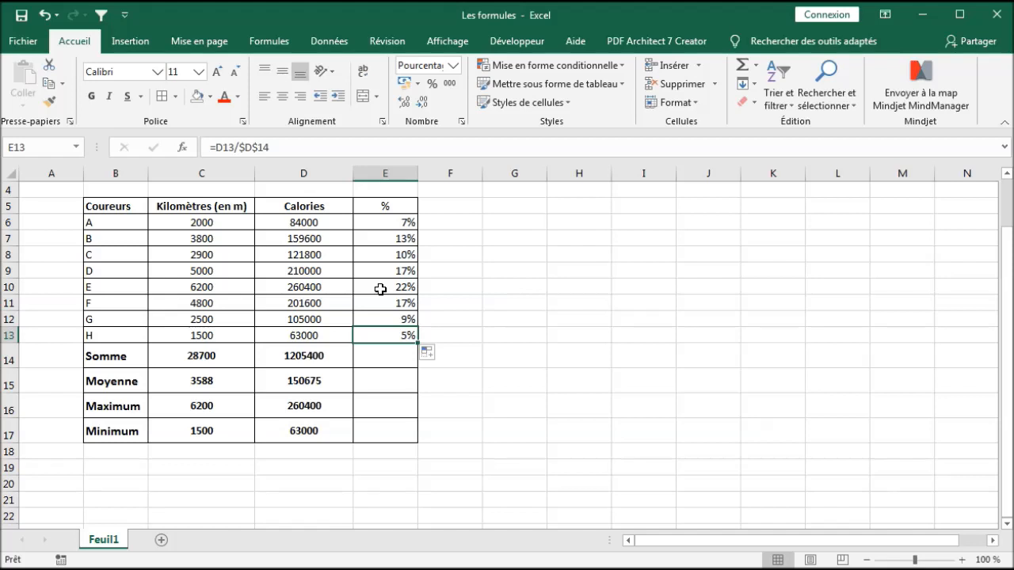
- Inspect which cells the percentage formulas in E10 to E13 refer to, along with the Calories formula in D13
{"action": "double_click", "coordinate": [379, 287]}
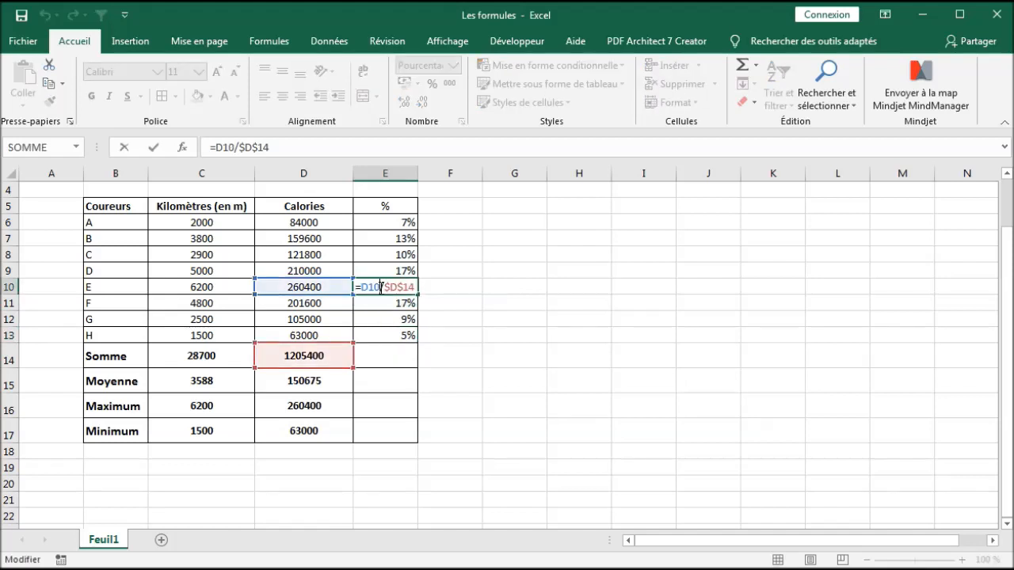
{"action": "key", "text": "Return"}
{"action": "double_click", "coordinate": [373, 299]}
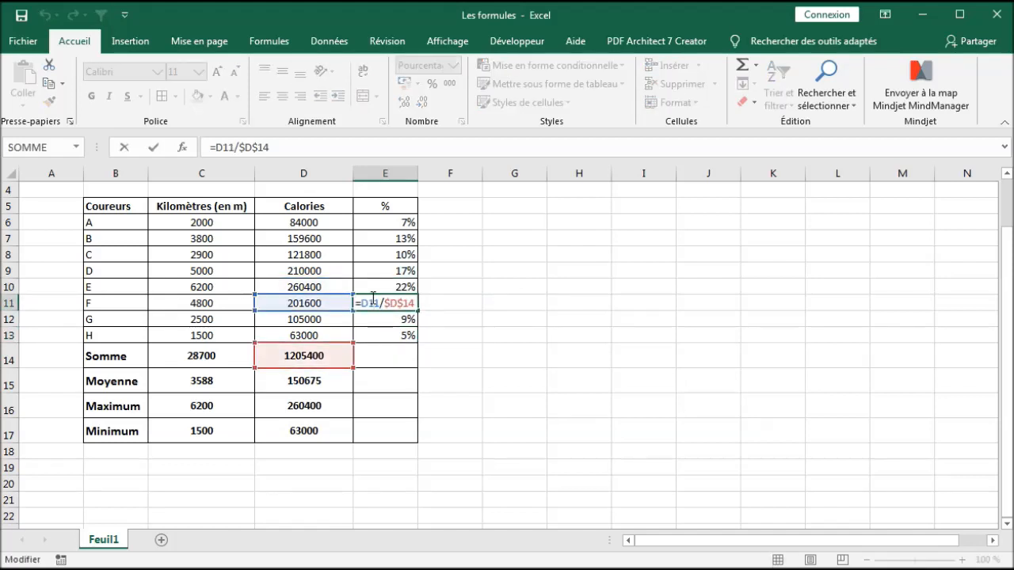
{"action": "key", "text": "Return"}
{"action": "double_click", "coordinate": [372, 317]}
{"action": "key", "text": "Return"}
{"action": "double_click", "coordinate": [376, 333]}
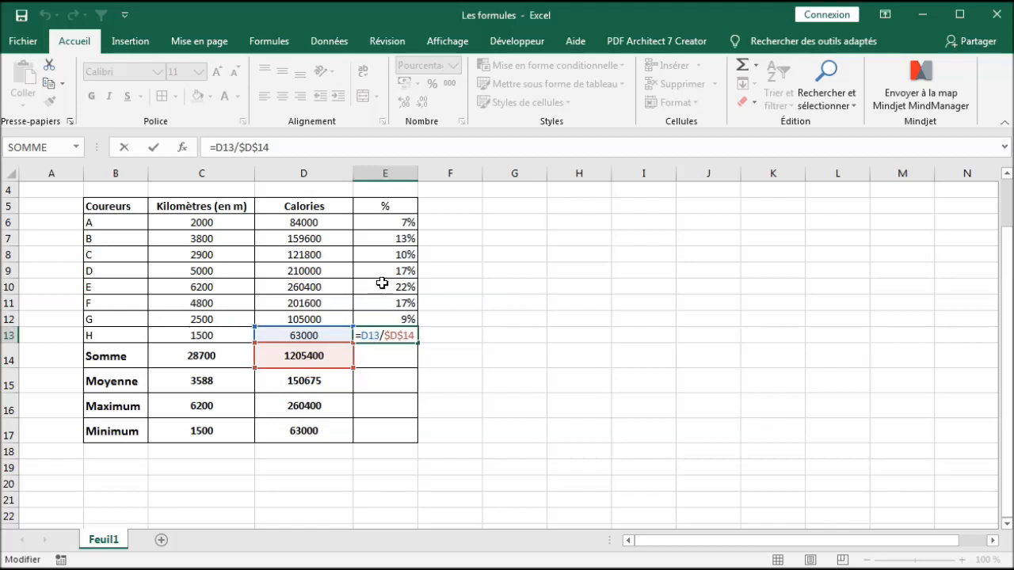
{"action": "key", "text": "Return"}
{"action": "left_click", "coordinate": [295, 337]}
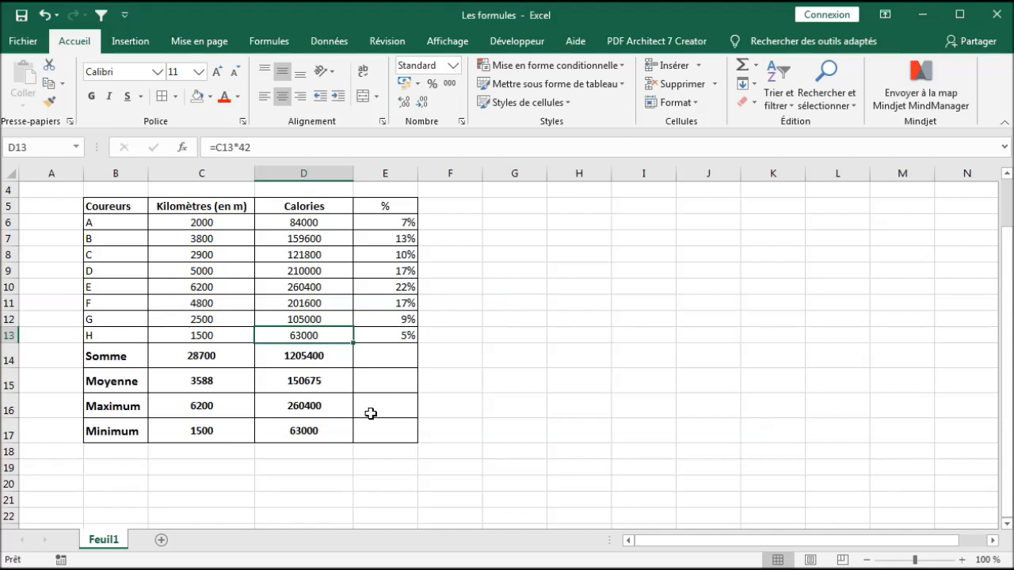
- Fill the Kilomètres sum cell C14 with standard yellow and the average cell C15 with standard orange
{"action": "left_click", "coordinate": [237, 352]}
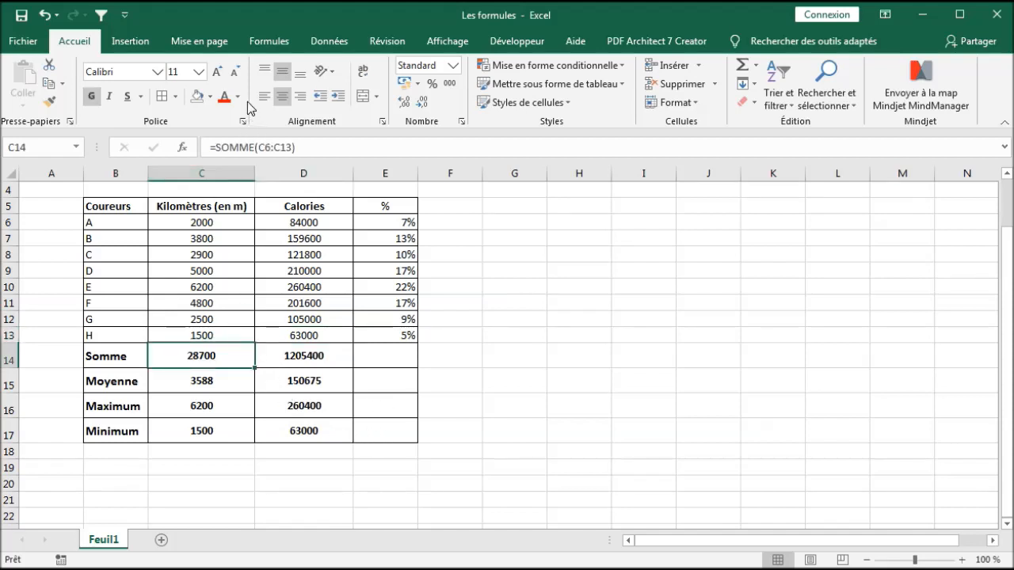
{"action": "left_click", "coordinate": [213, 97]}
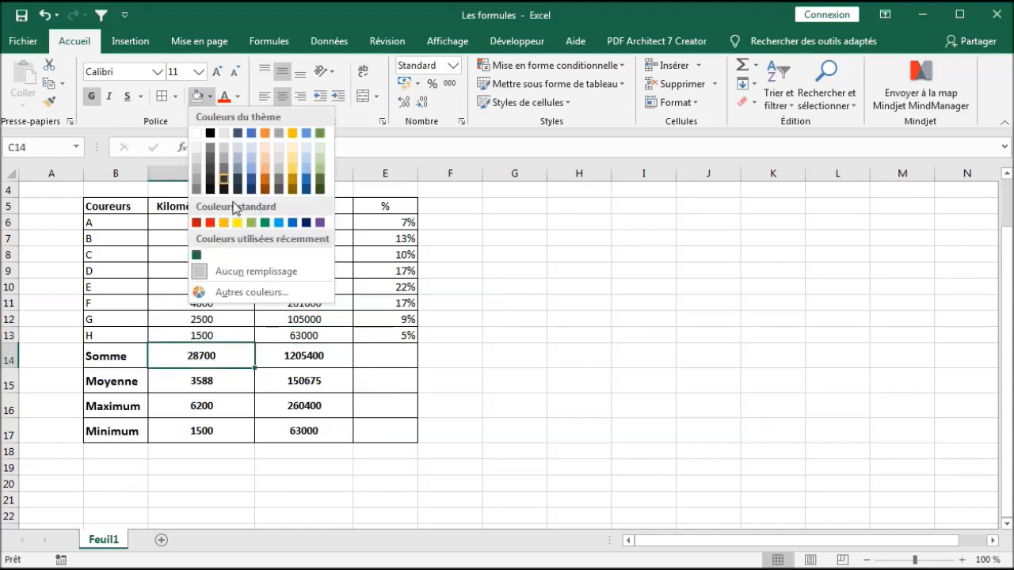
{"action": "left_click", "coordinate": [238, 222]}
{"action": "left_click", "coordinate": [205, 380]}
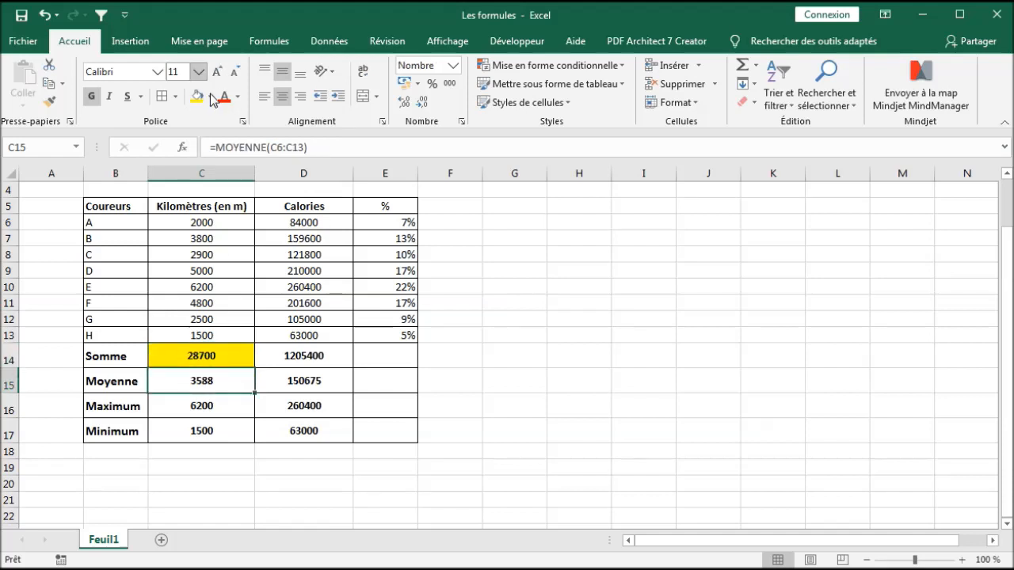
{"action": "left_click", "coordinate": [210, 96]}
{"action": "left_click", "coordinate": [223, 222]}
- Fill the Kilomètres maximum cell C16 with standard green and the minimum cell C17 with standard blue
{"action": "left_click", "coordinate": [196, 406]}
{"action": "left_click", "coordinate": [210, 96]}
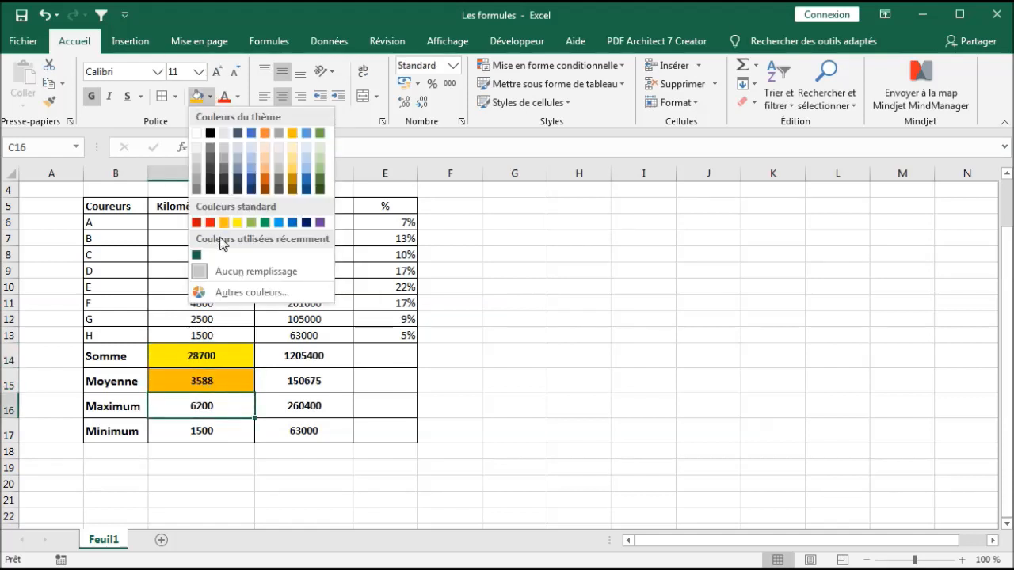
{"action": "left_click", "coordinate": [267, 223]}
{"action": "left_click", "coordinate": [211, 430]}
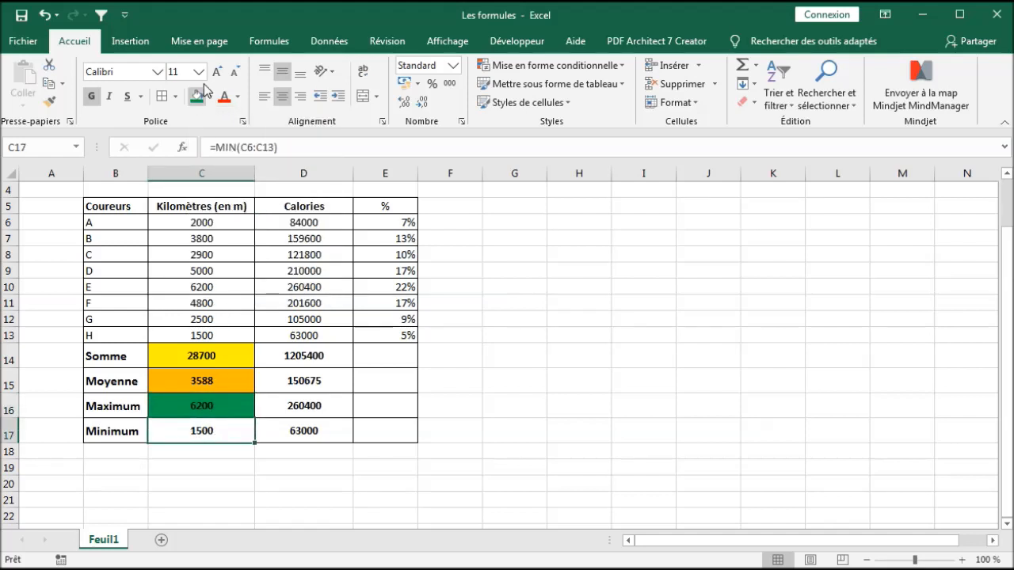
{"action": "left_click", "coordinate": [210, 97]}
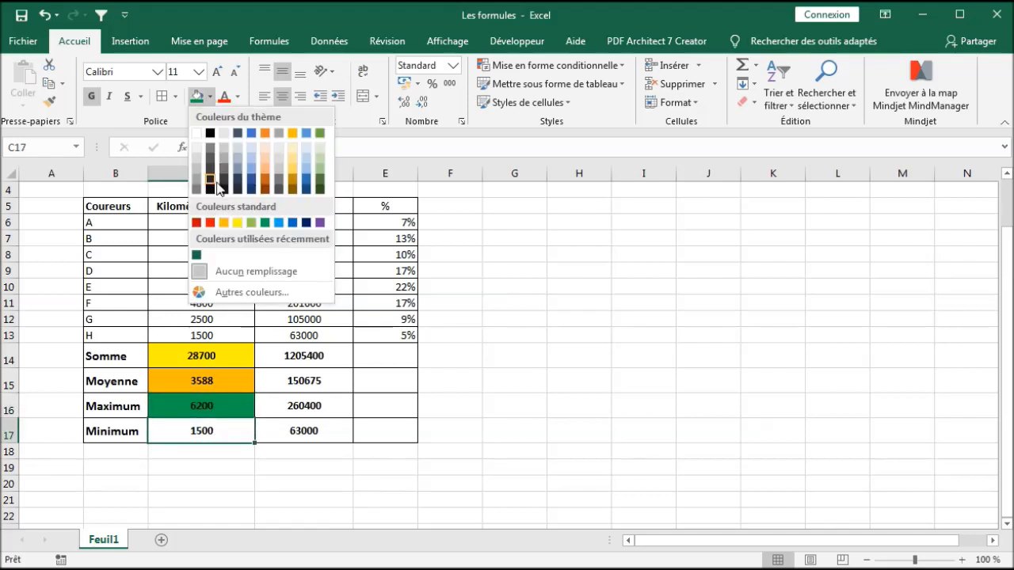
{"action": "left_click", "coordinate": [293, 224]}
{"action": "left_click", "coordinate": [366, 288]}
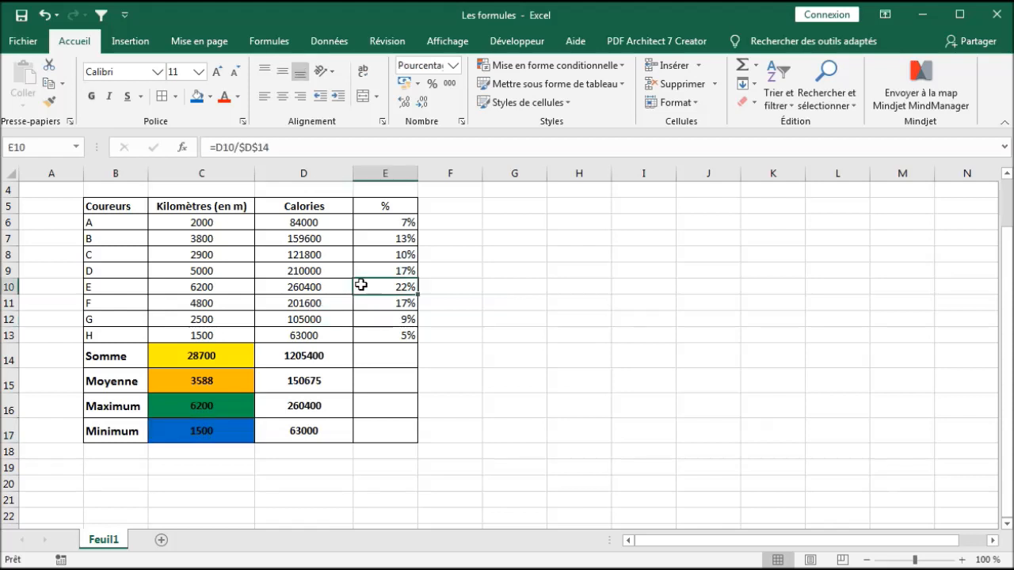
{"action": "left_click_drag", "start_coordinate": [103, 207], "coordinate": [392, 431]}
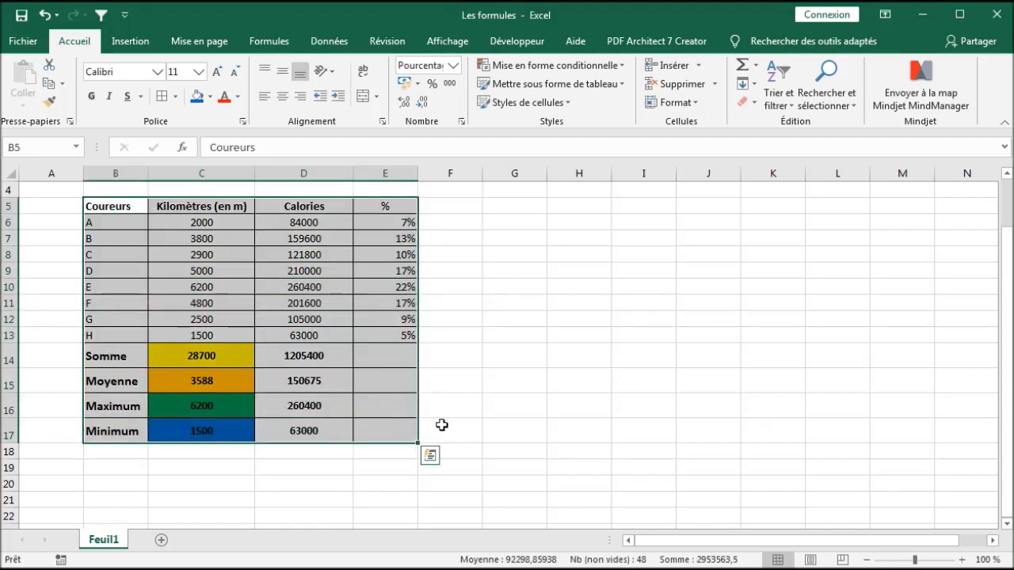
{"action": "left_click", "coordinate": [642, 390]}
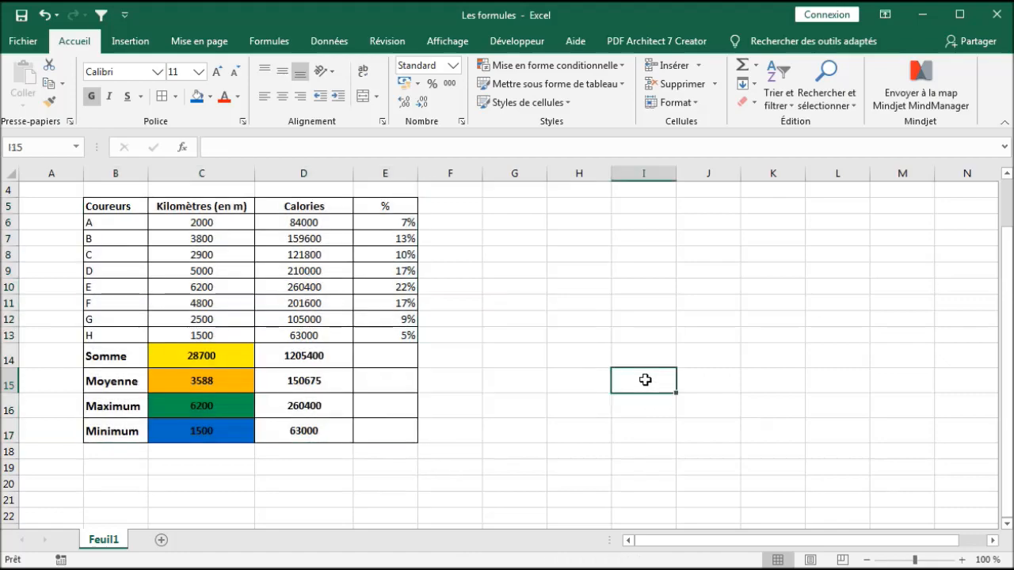